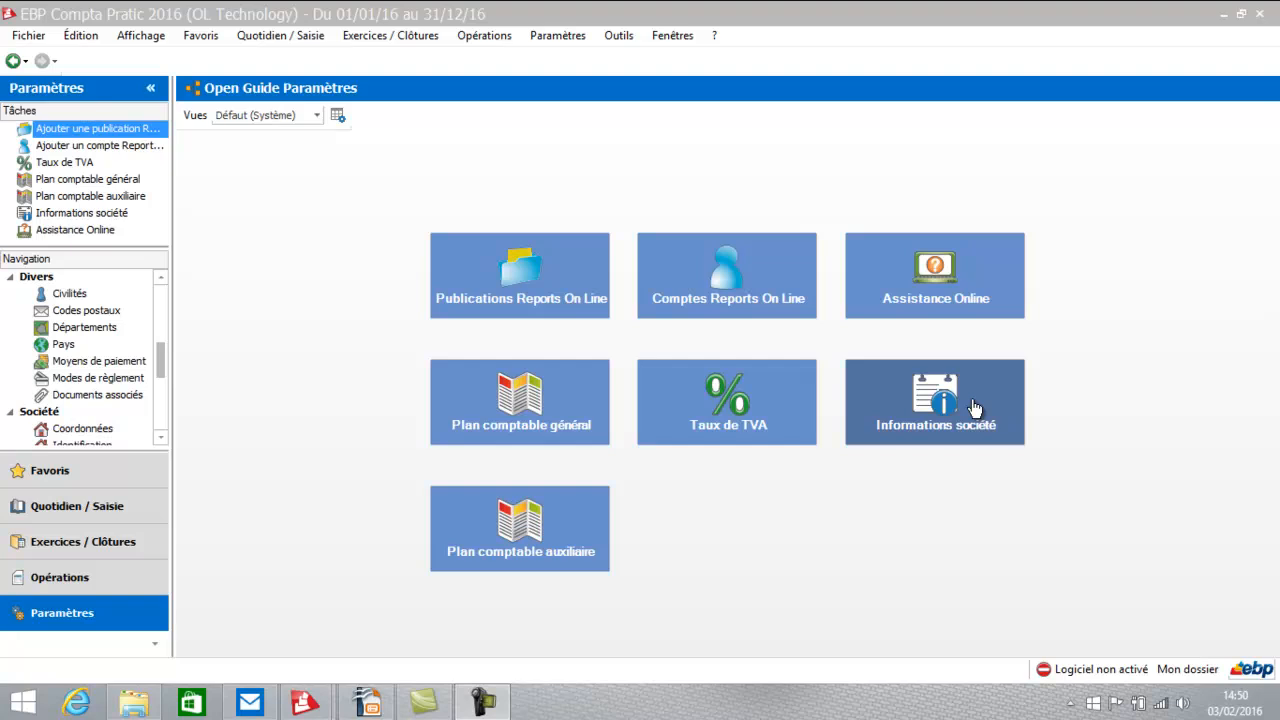
Look over the auxiliary chart of accounts, and the supplier and customer accounts in the general chart.
click(507, 550)
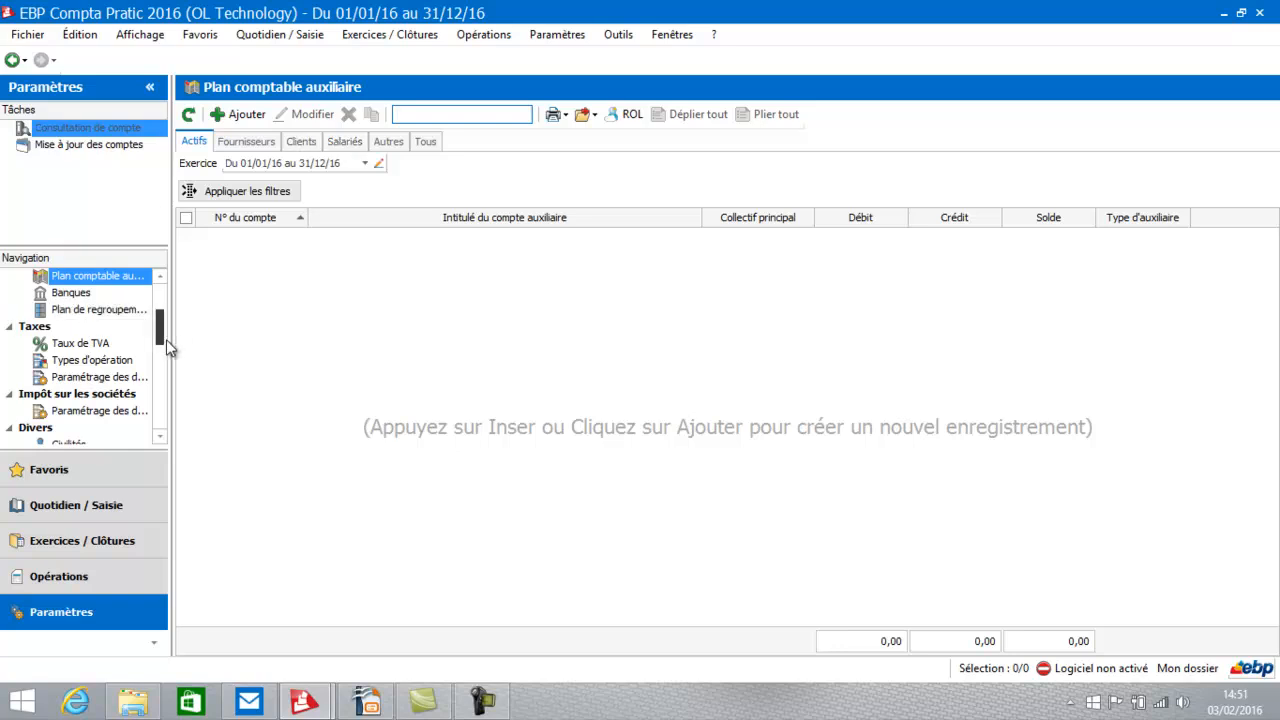
drag(160, 345, 162, 294)
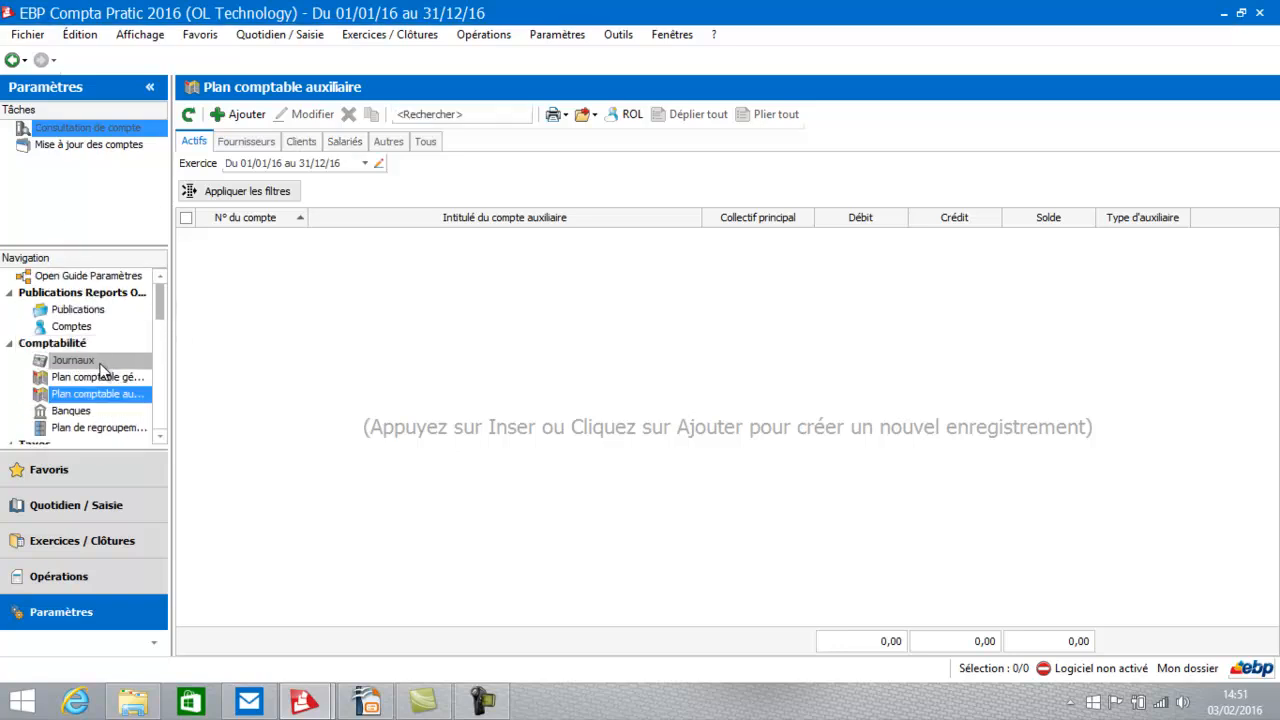
click(116, 278)
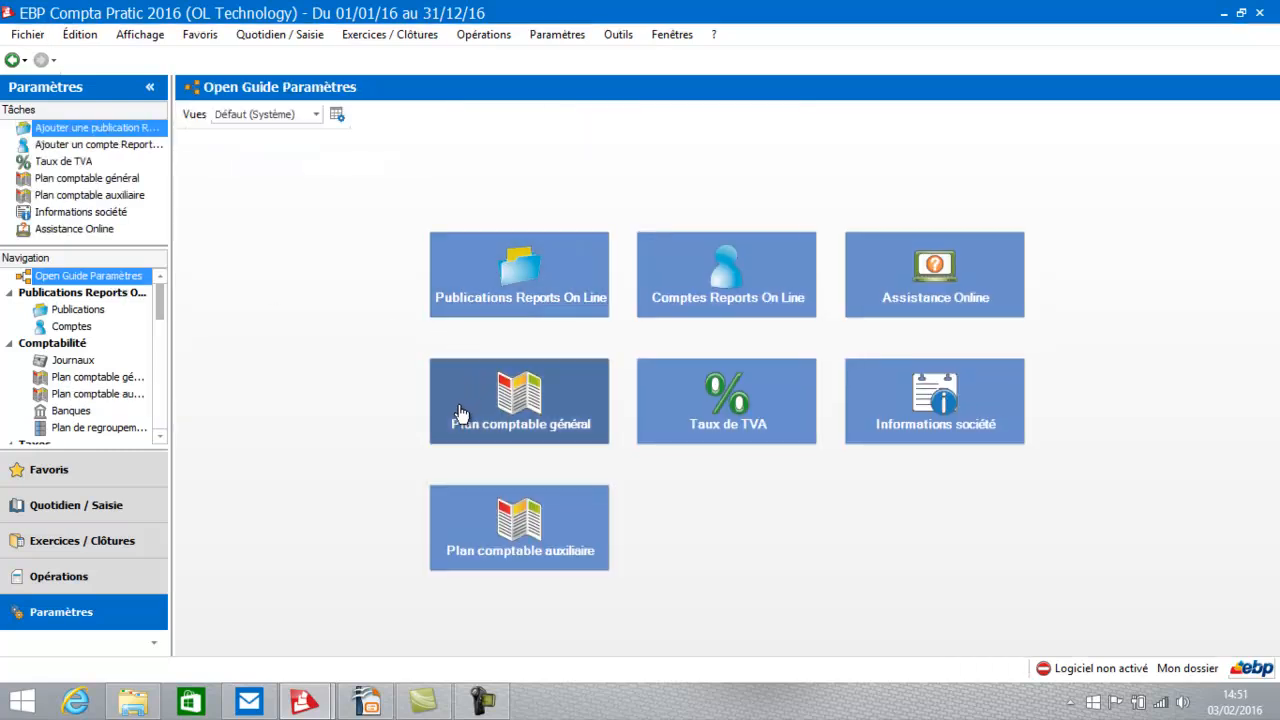
click(460, 412)
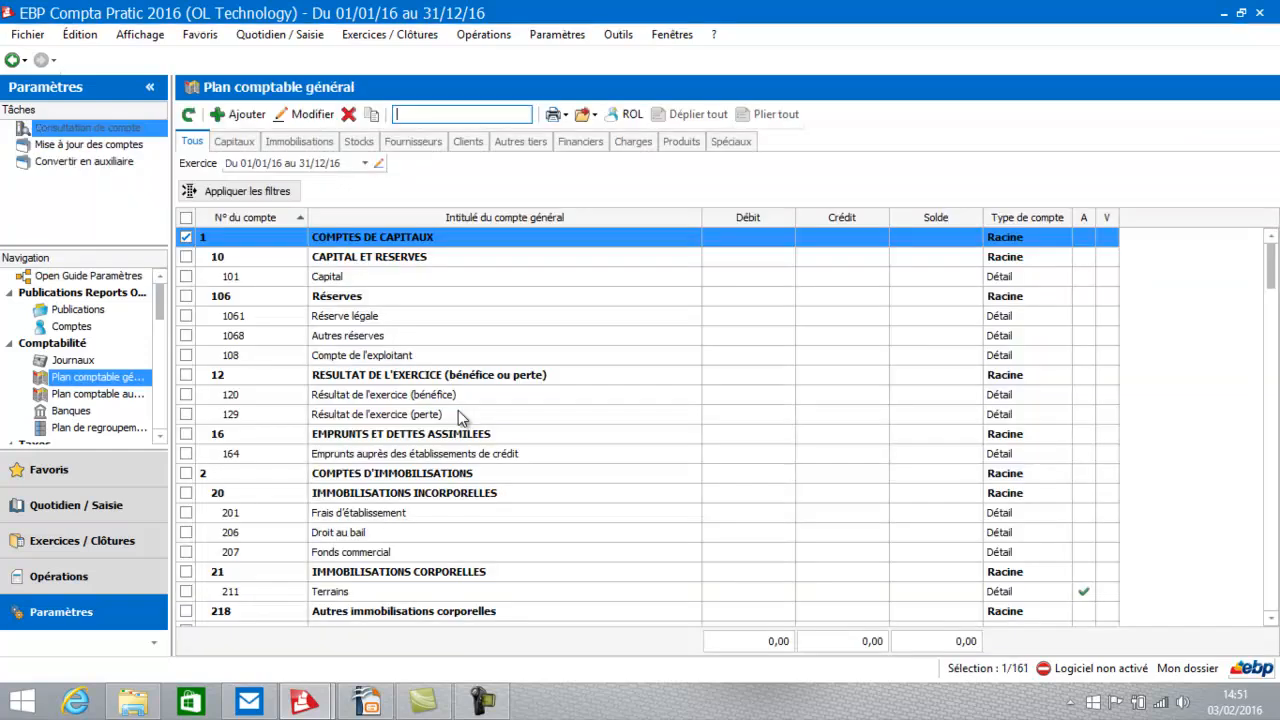
click(421, 145)
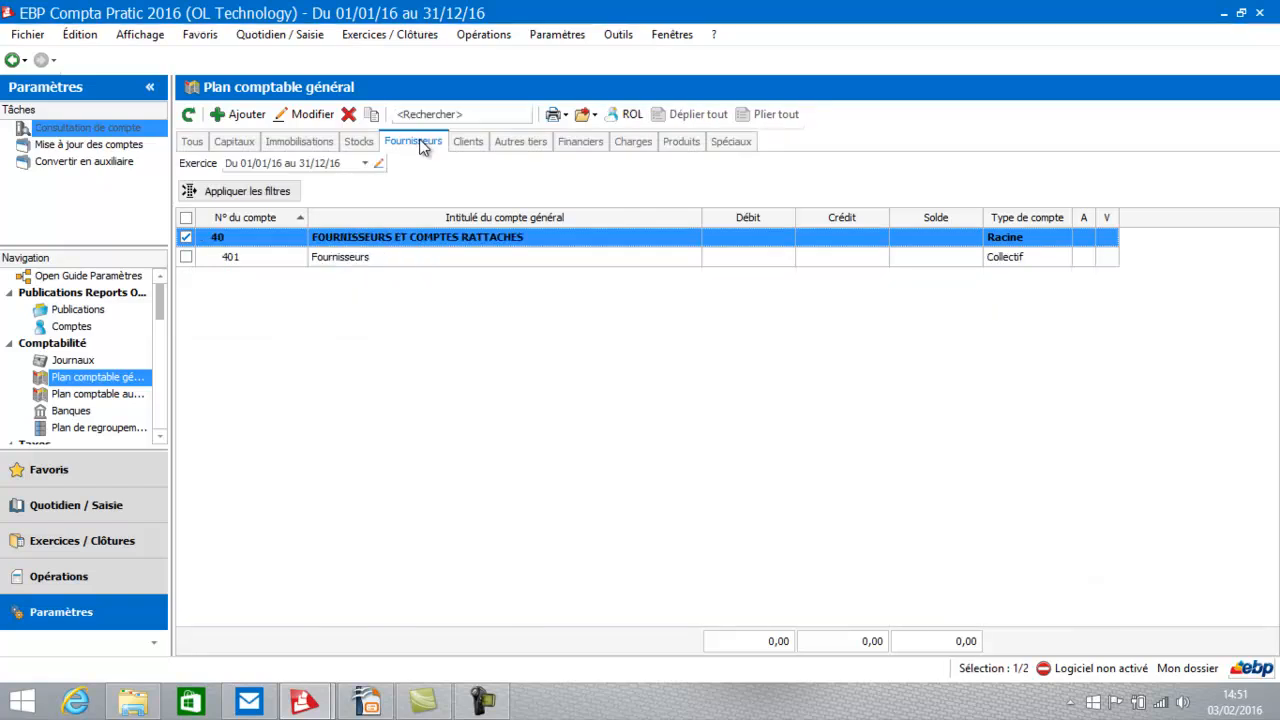
click(466, 145)
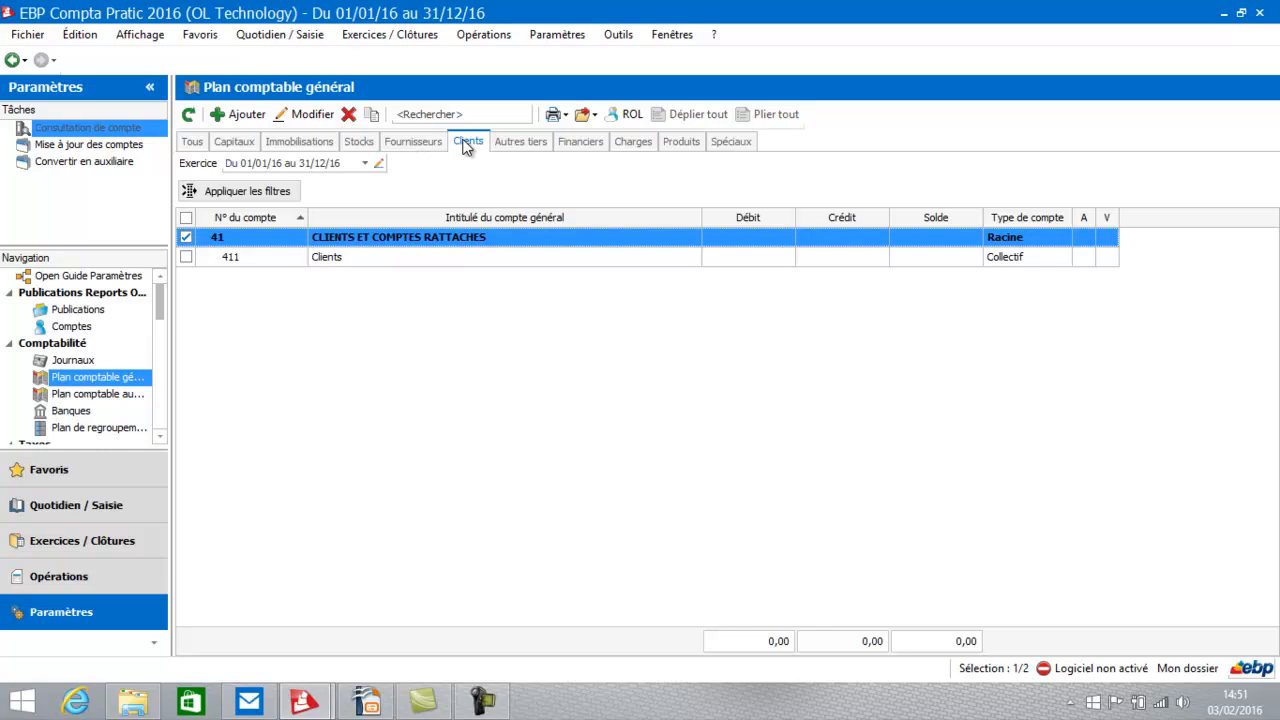
Review the general chart of accounts by category: fixed assets, stocks, other third parties, financial, expense and income accounts.
click(120, 279)
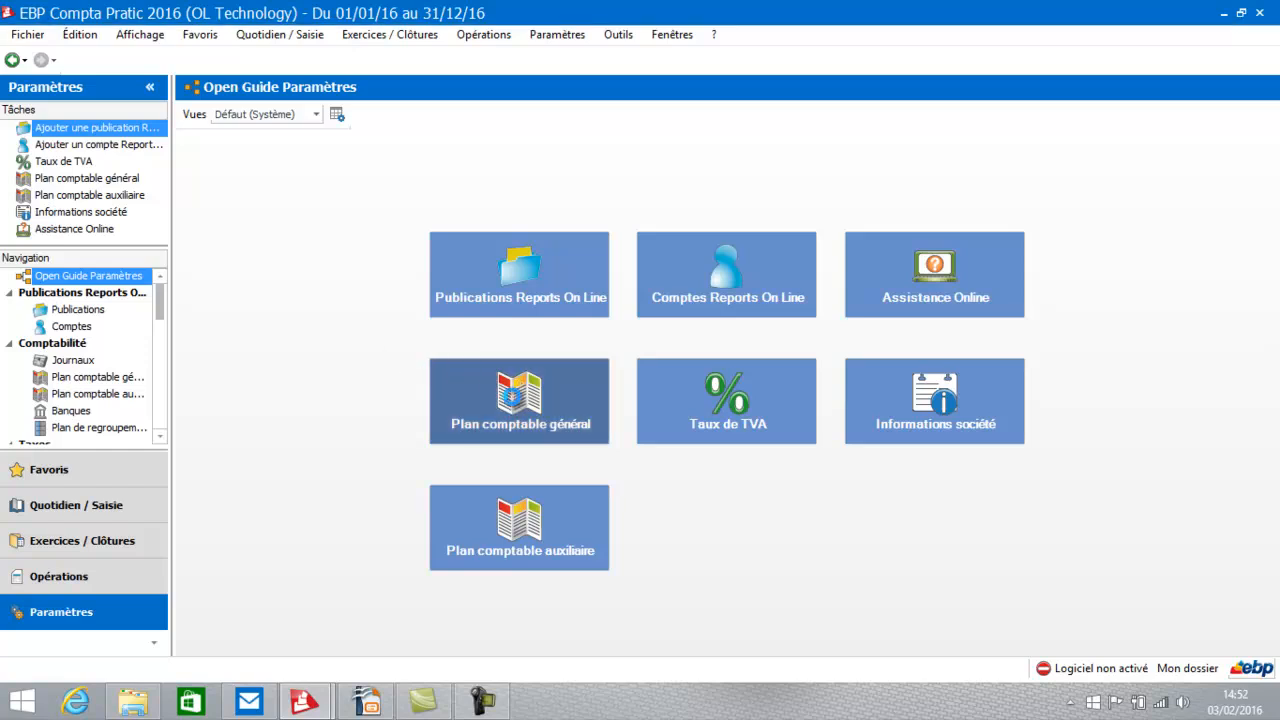
click(512, 398)
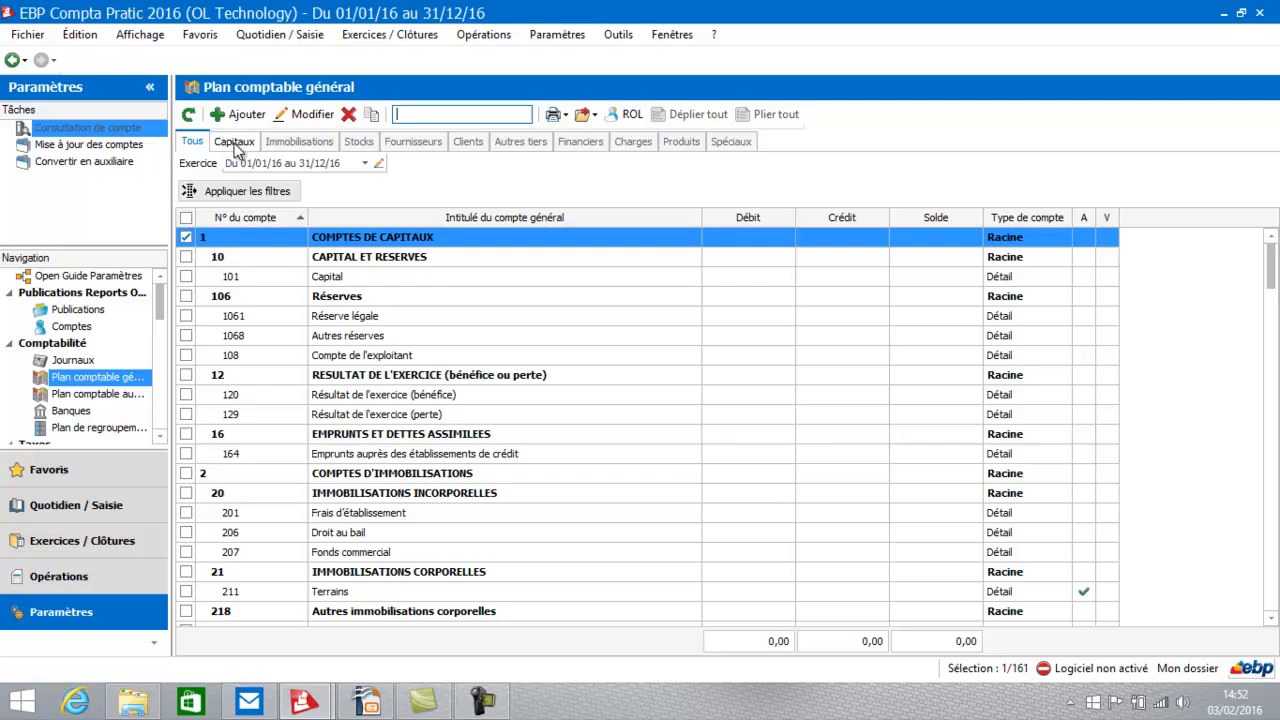
click(306, 143)
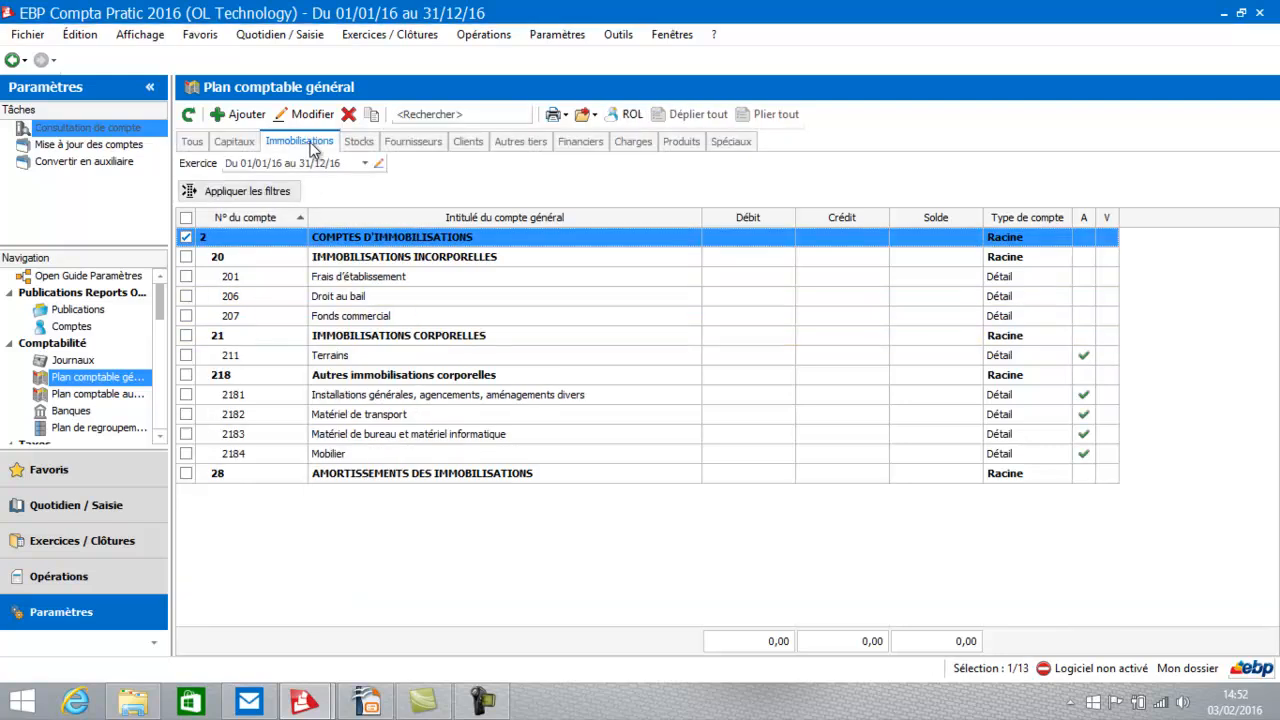
click(358, 142)
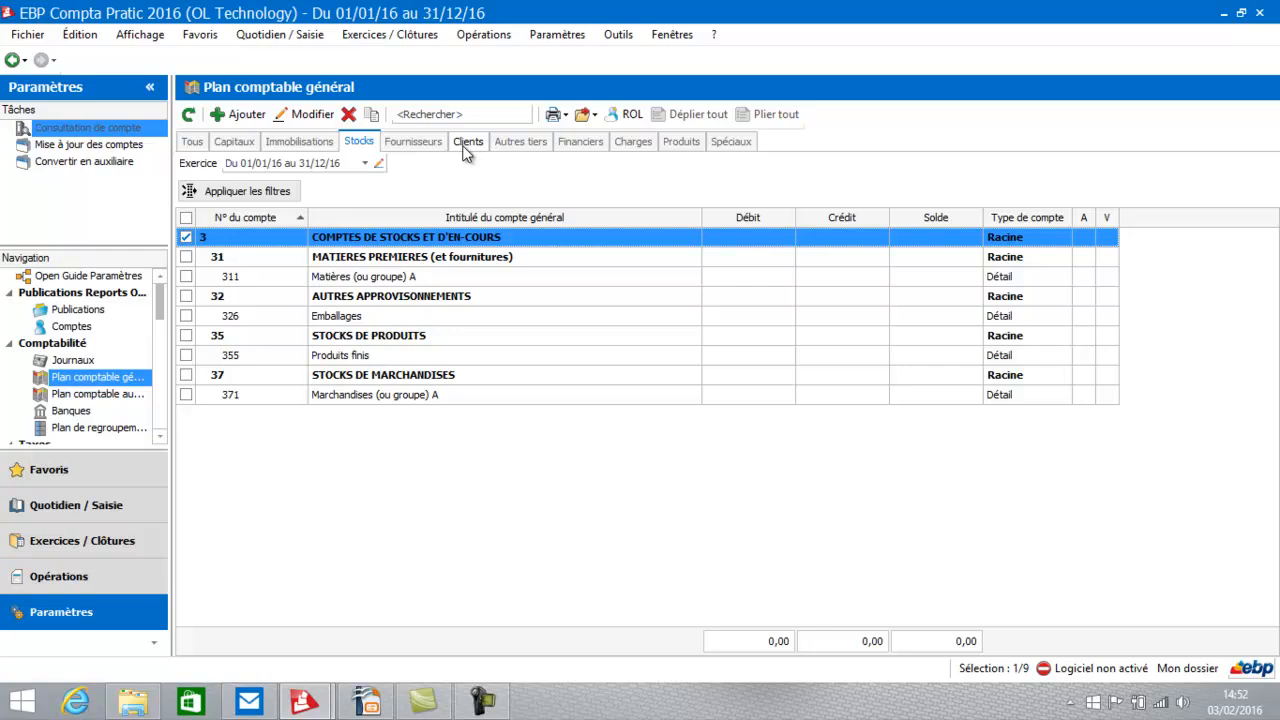
click(526, 145)
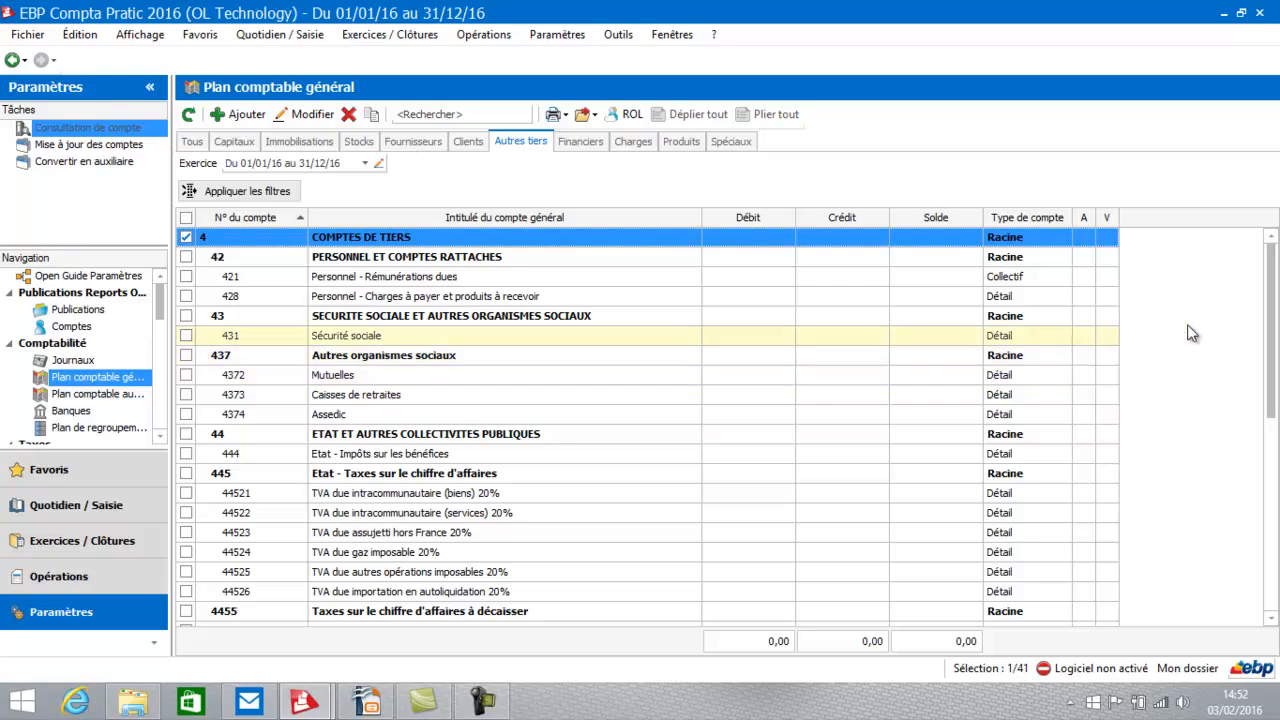
drag(1272, 289, 1258, 345)
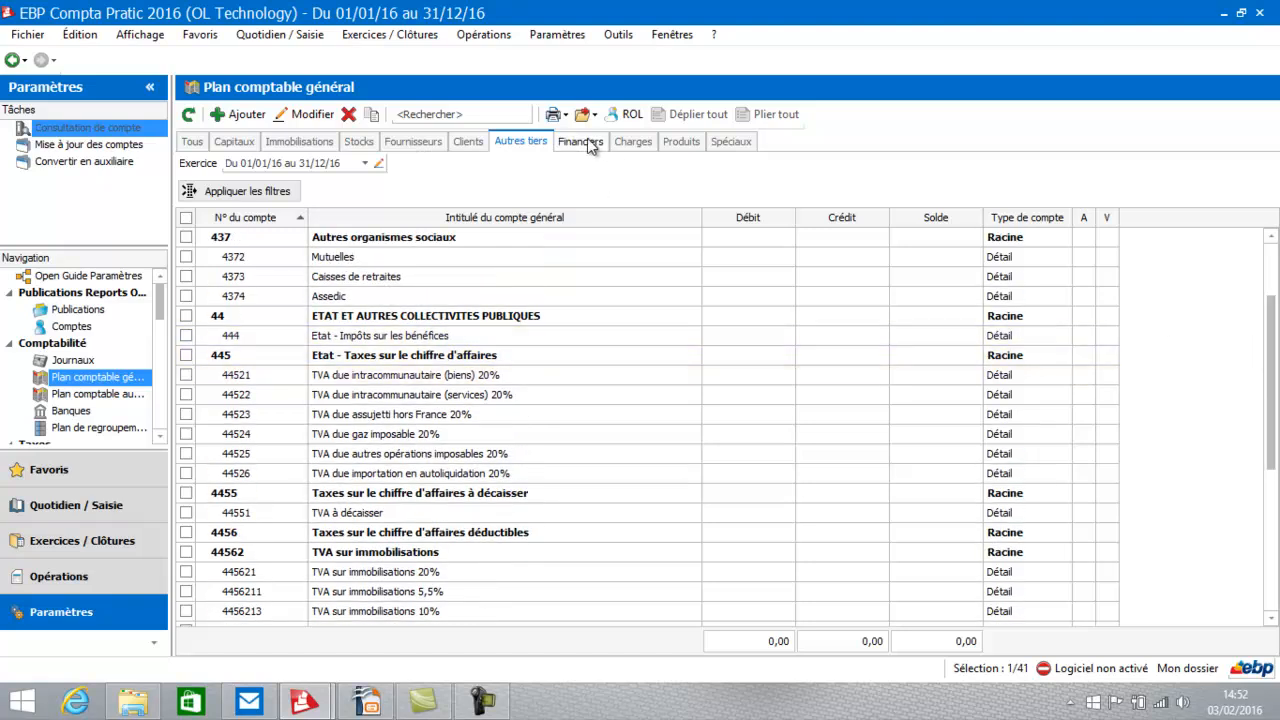
click(588, 141)
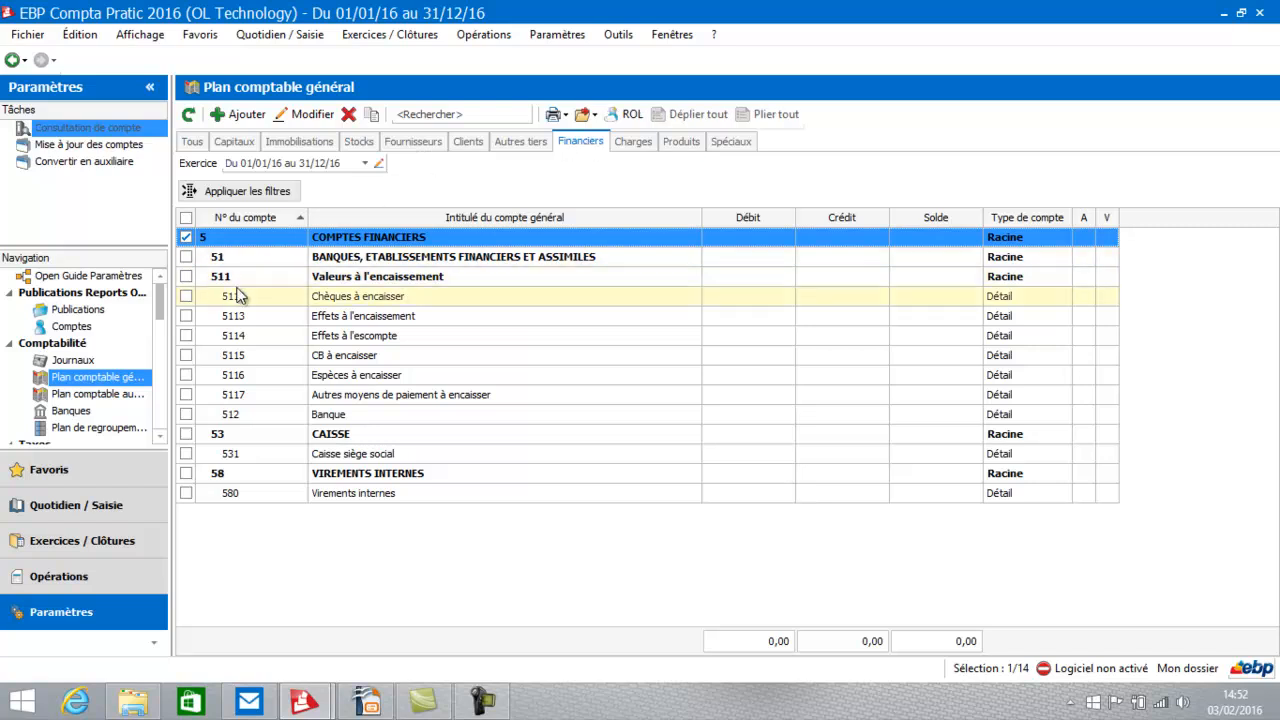
click(633, 143)
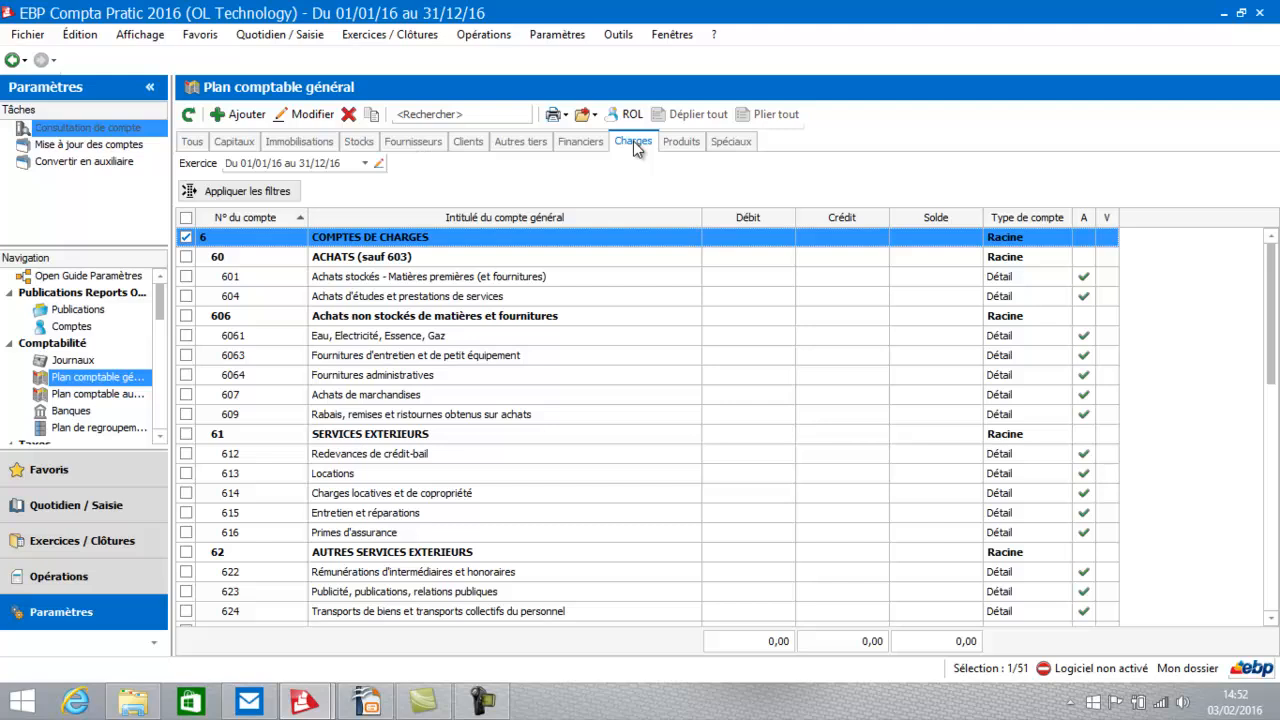
click(686, 142)
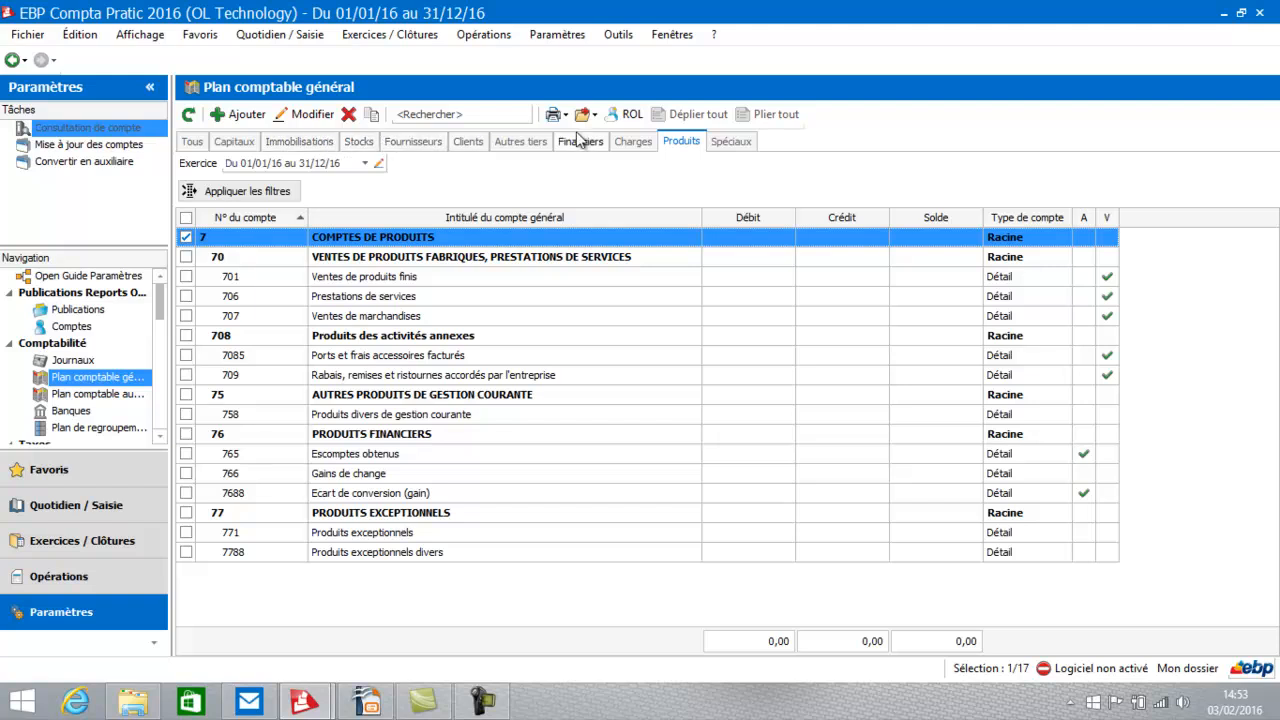
Add a new general account among the expense accounts, numbered 6263 and titled "Portable orange".
click(634, 143)
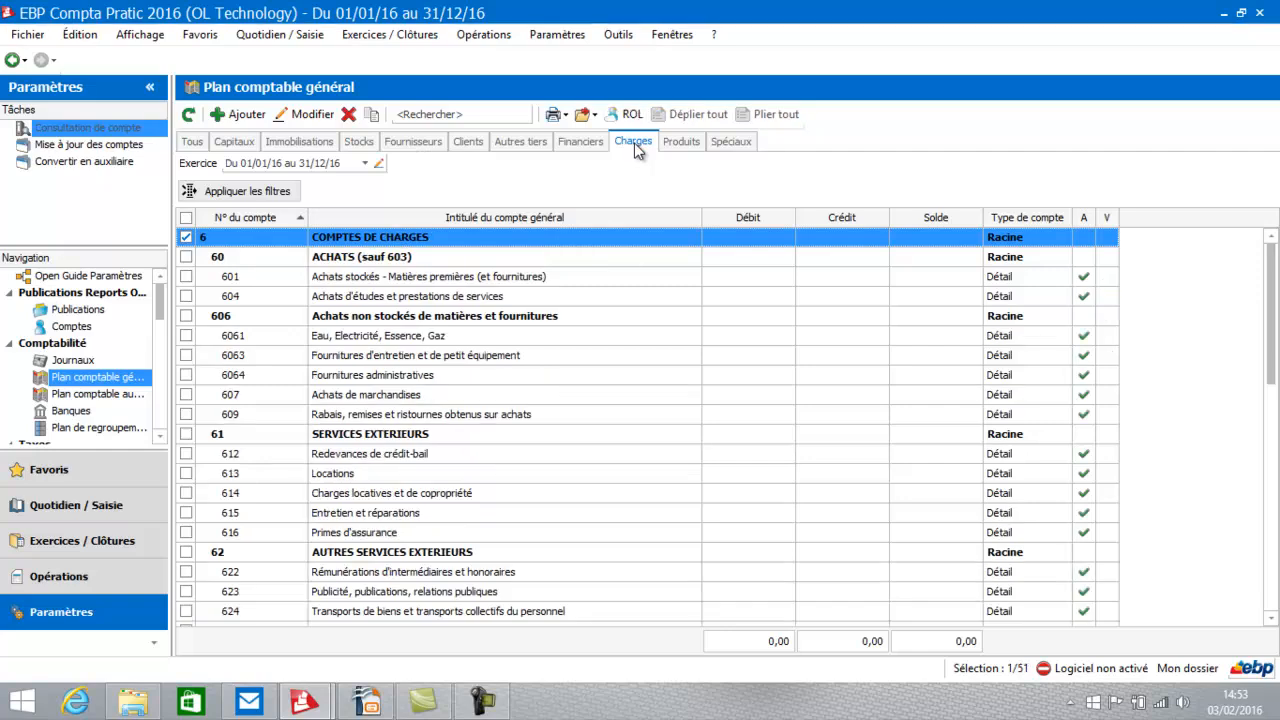
click(240, 116)
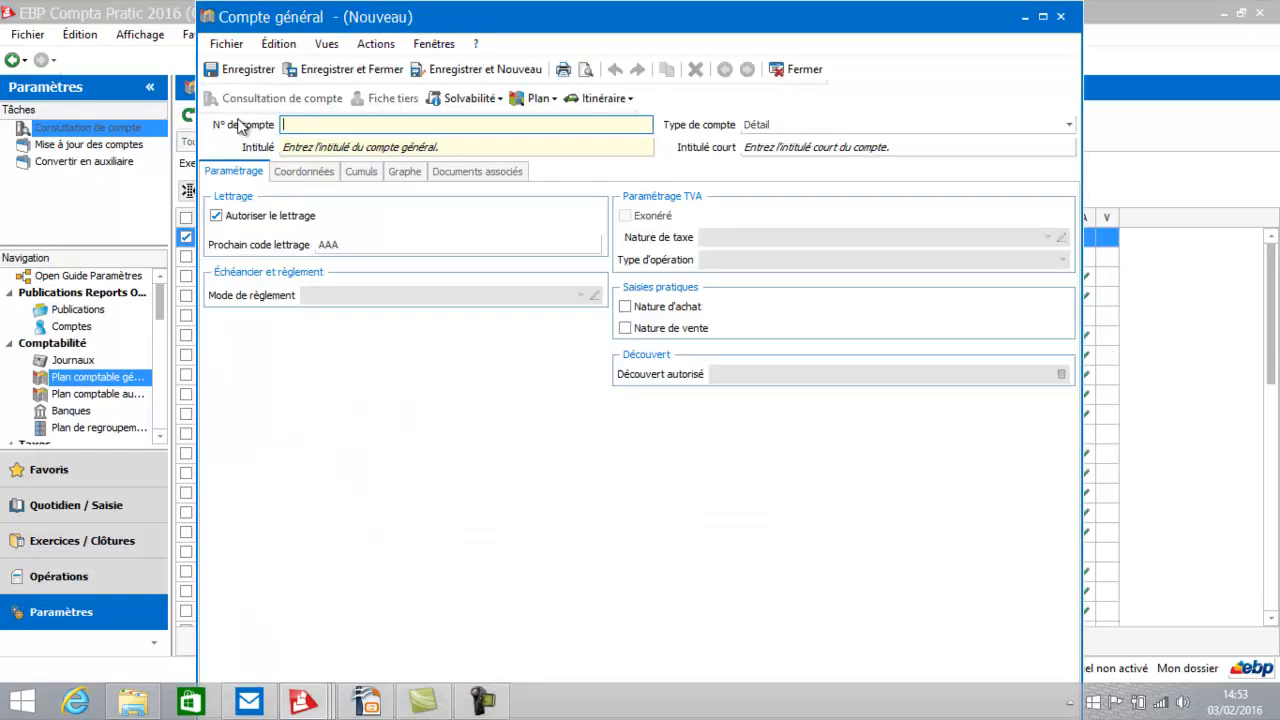
text(626)
text(300)
key(Tab)
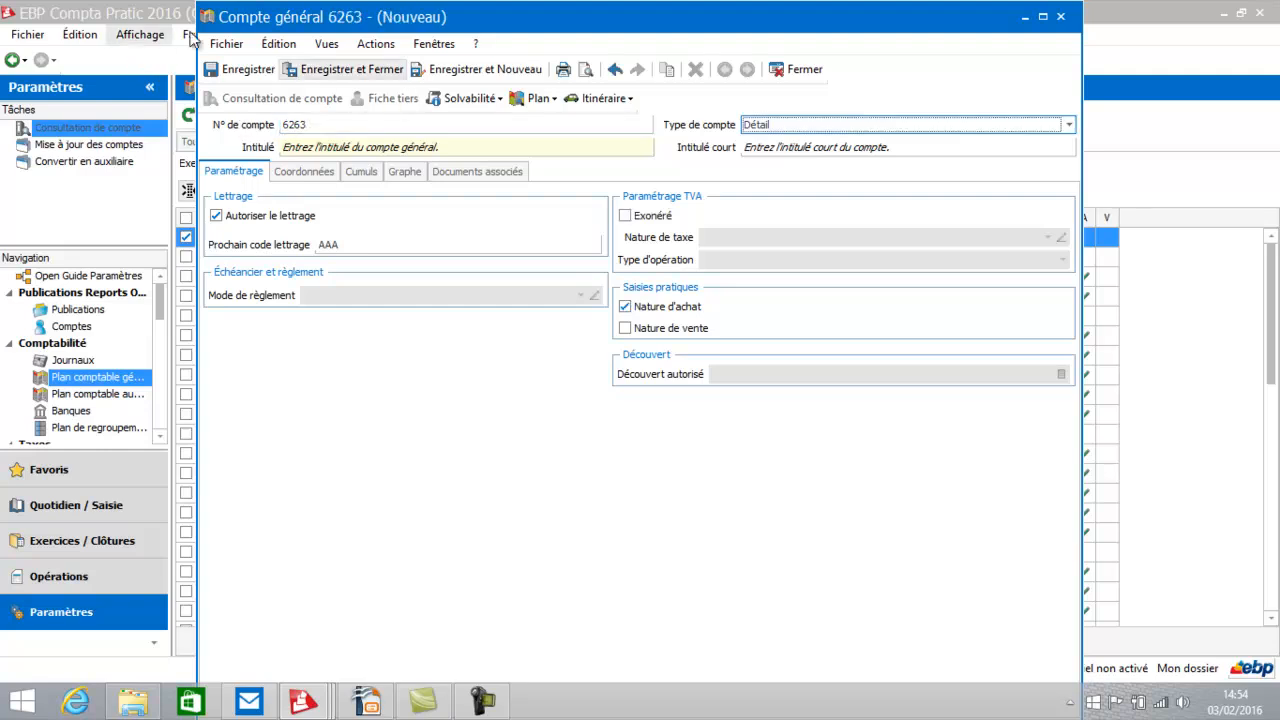
click(330, 143)
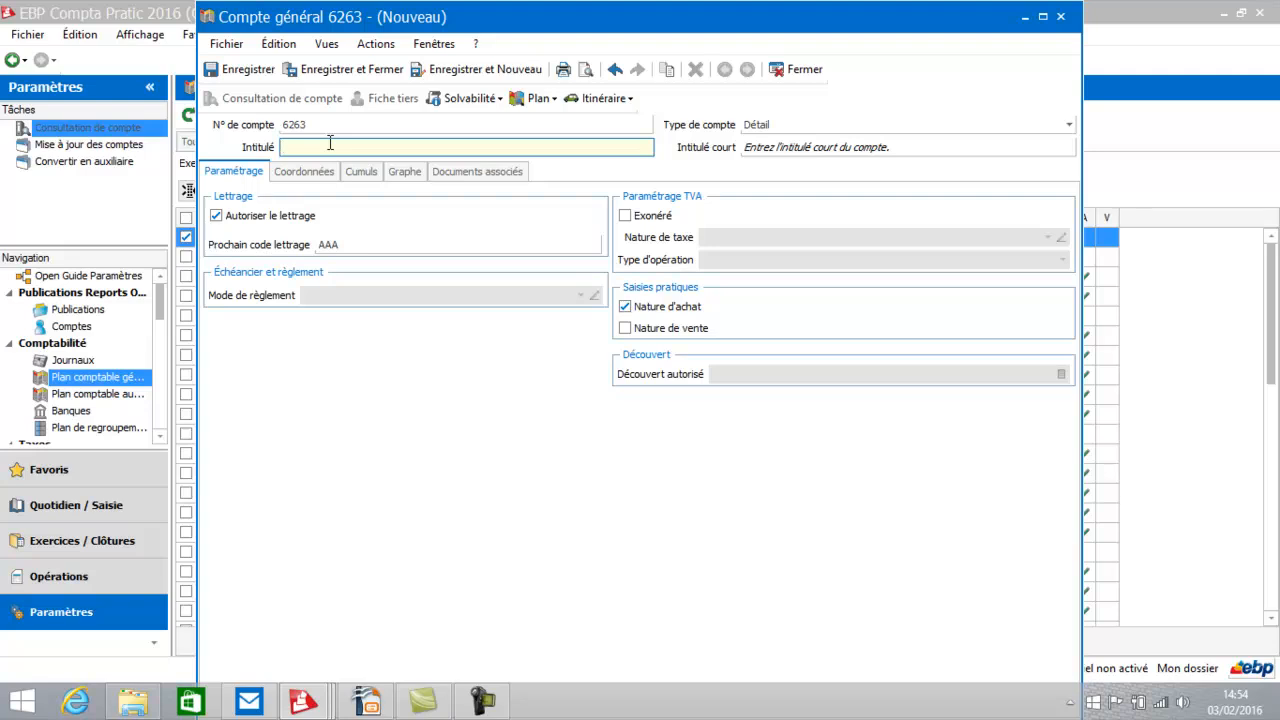
text(Portable orange)
key(Tab)
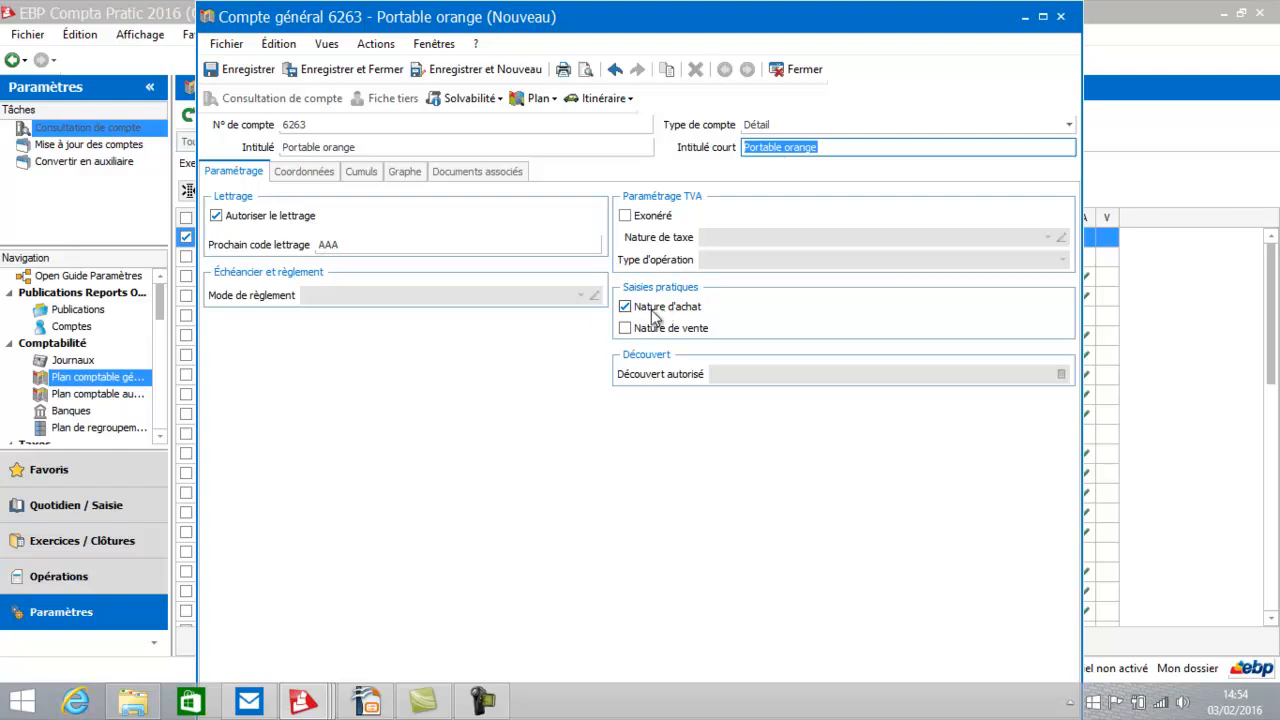
Set the account's short title to "port orange" and save it, continuing with a new blank account.
click(828, 147)
double_click(828, 147)
key(BackSpace)
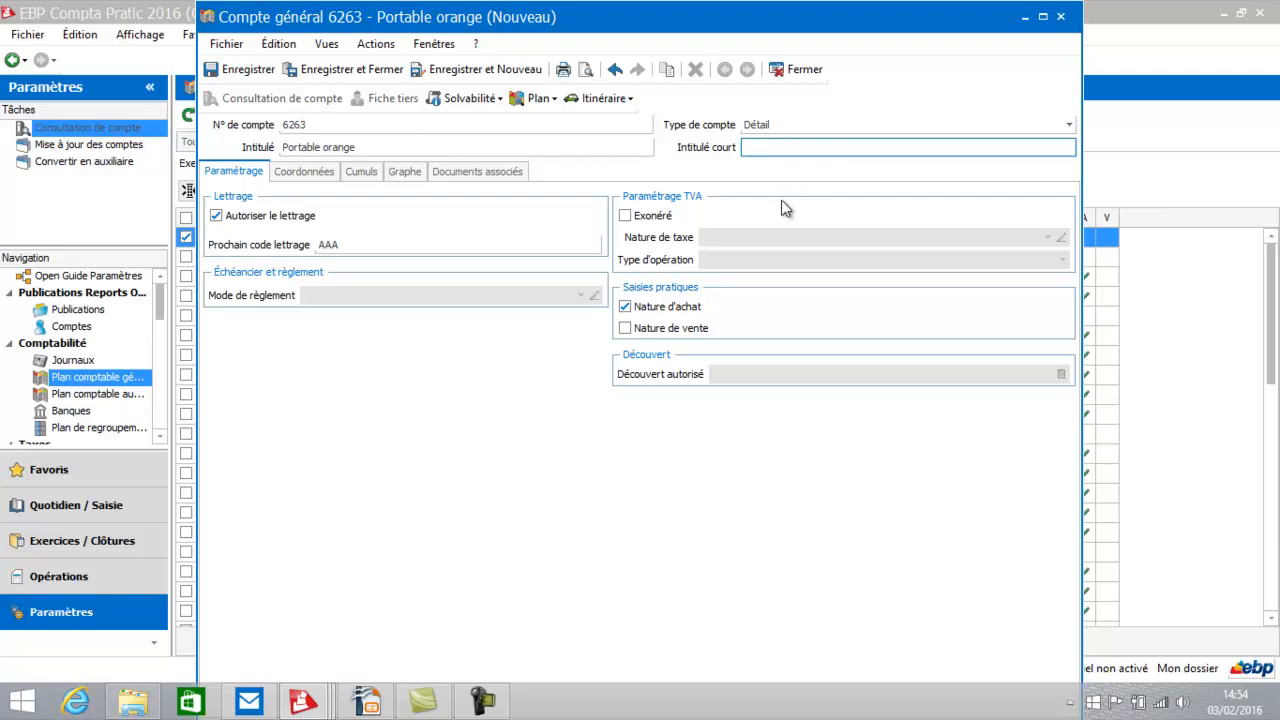
text(port orange)
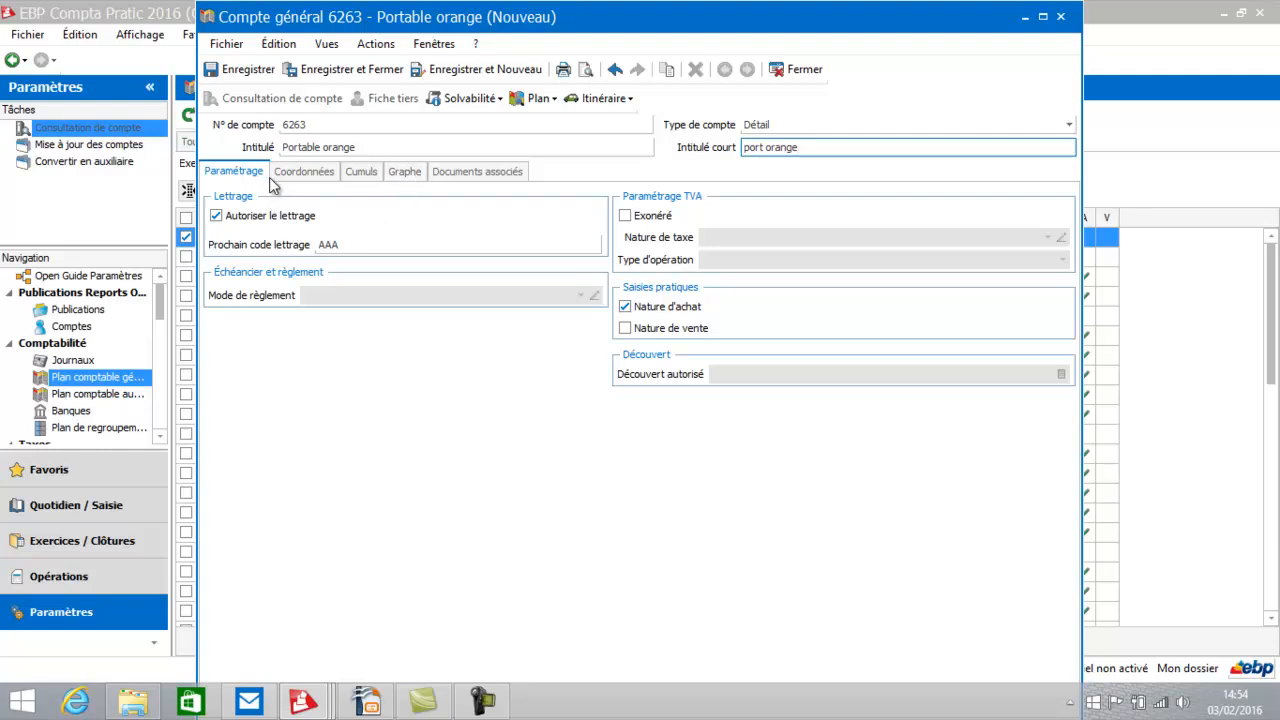
click(478, 69)
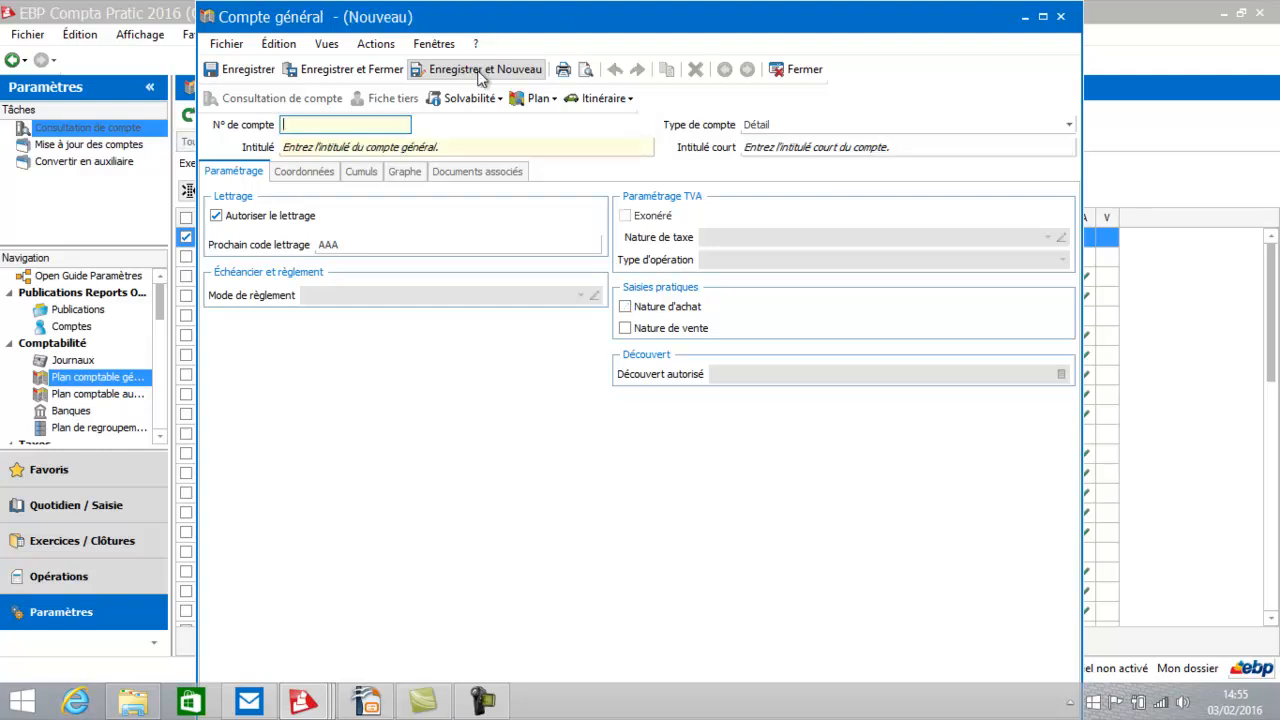
Number the new general account 6264 and title it "Liggne fixe orange".
text(-)
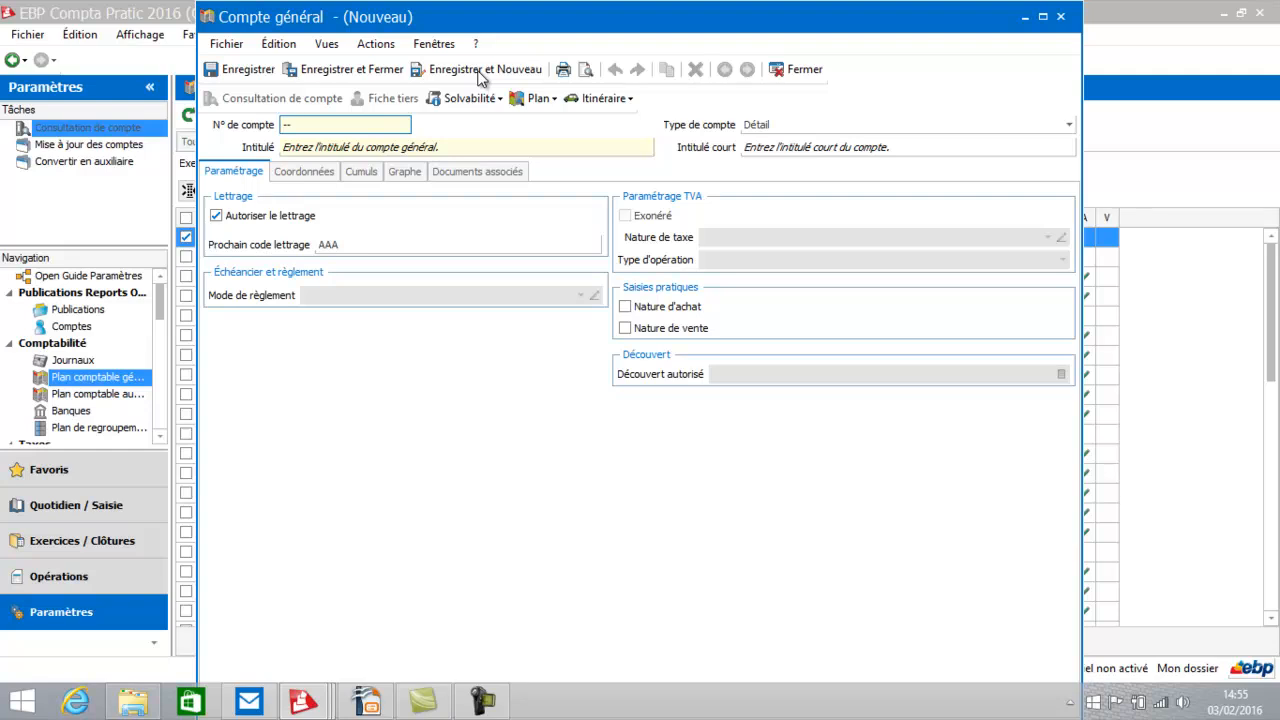
key(BackSpace)
text(6264)
click(426, 146)
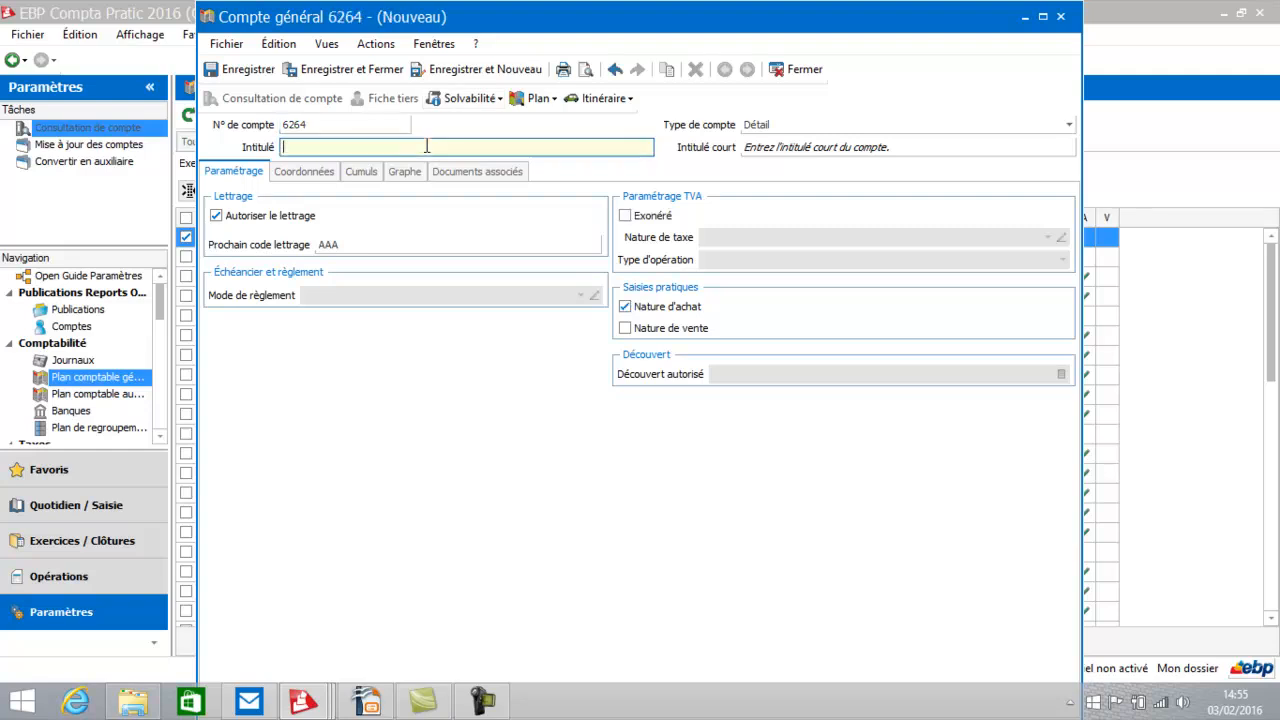
text(Lige,)
key(BackSpace)
key(BackSpace)
text(ne fixe orange)
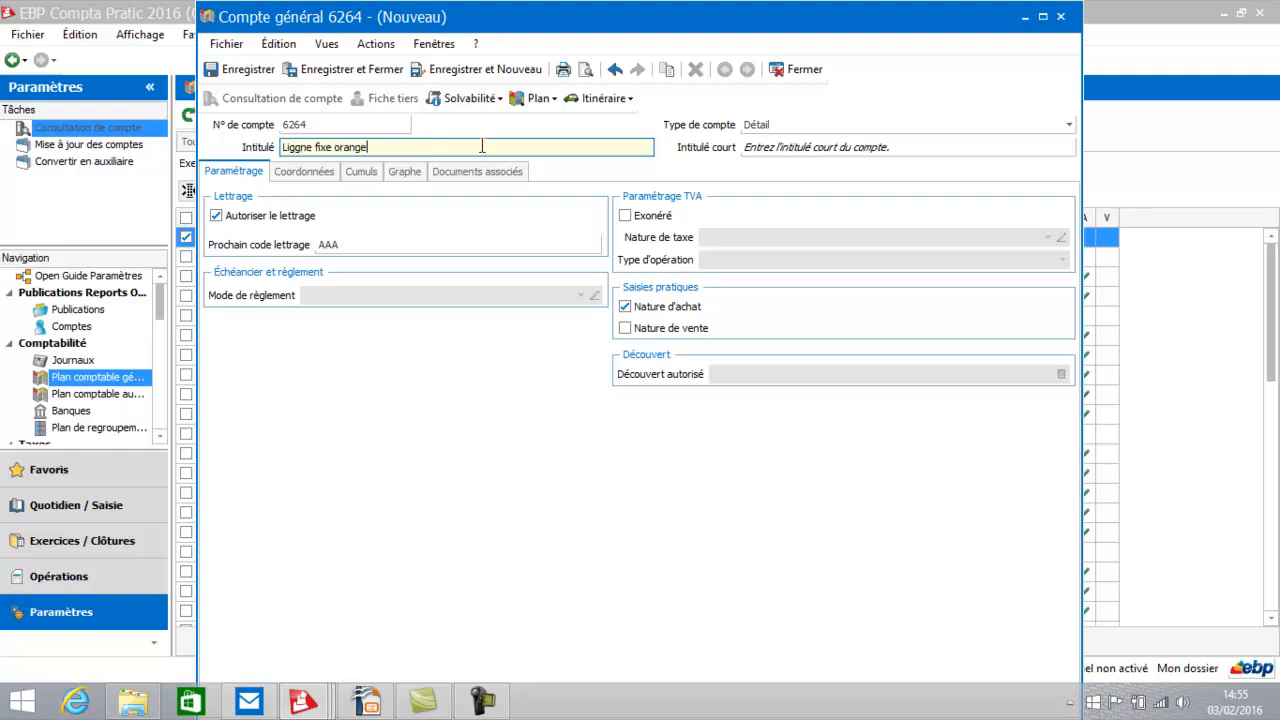
Set the short title of account 6264 to "tel orange", then save and close the account.
click(831, 146)
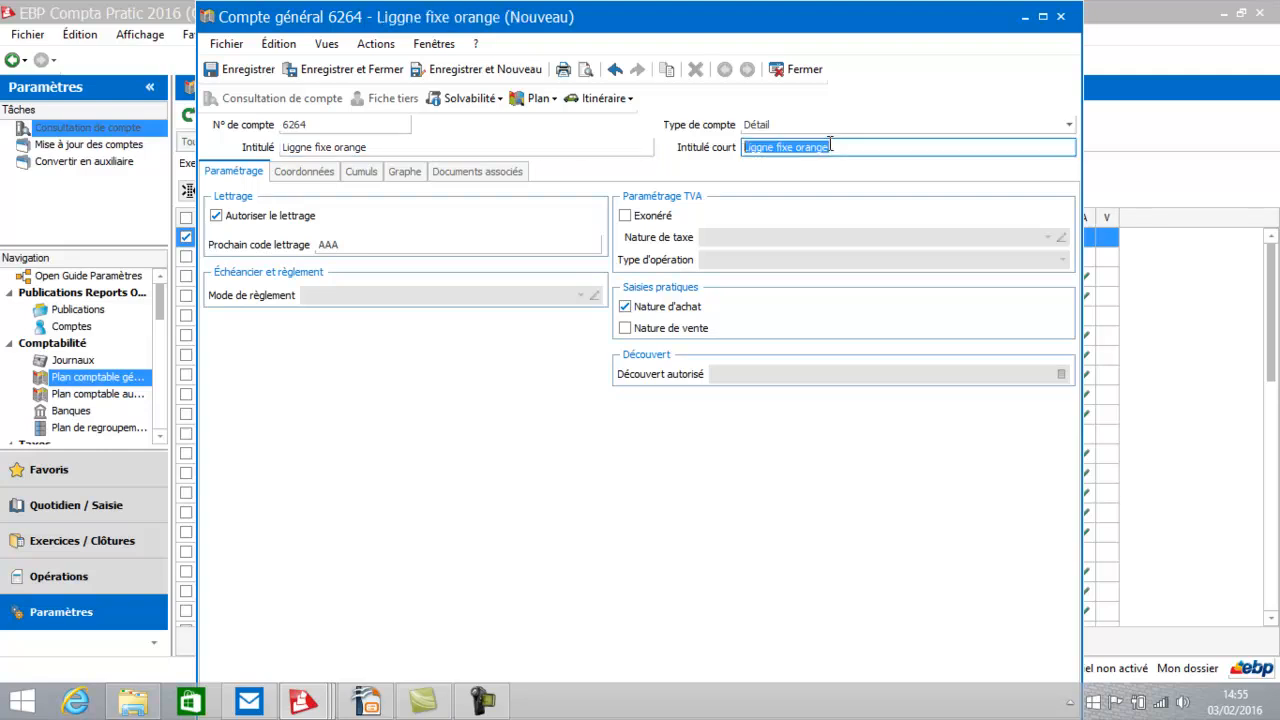
text(tel orange)
key(Tab)
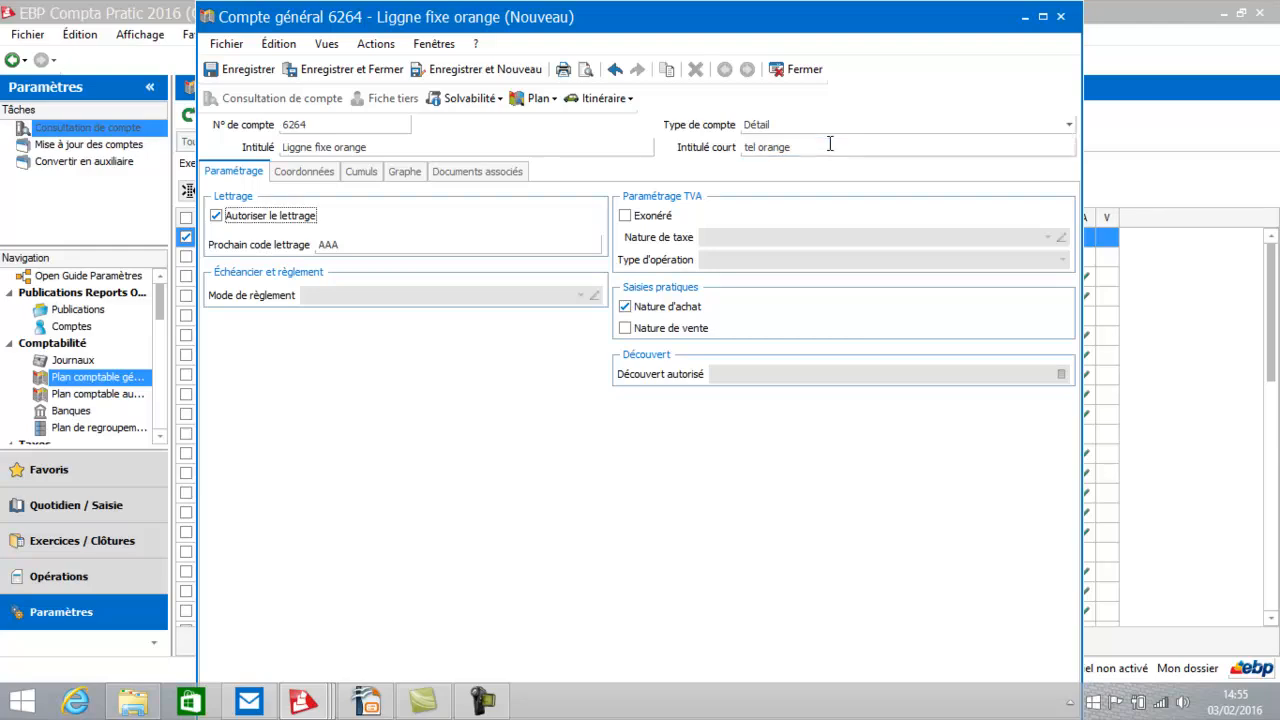
click(360, 70)
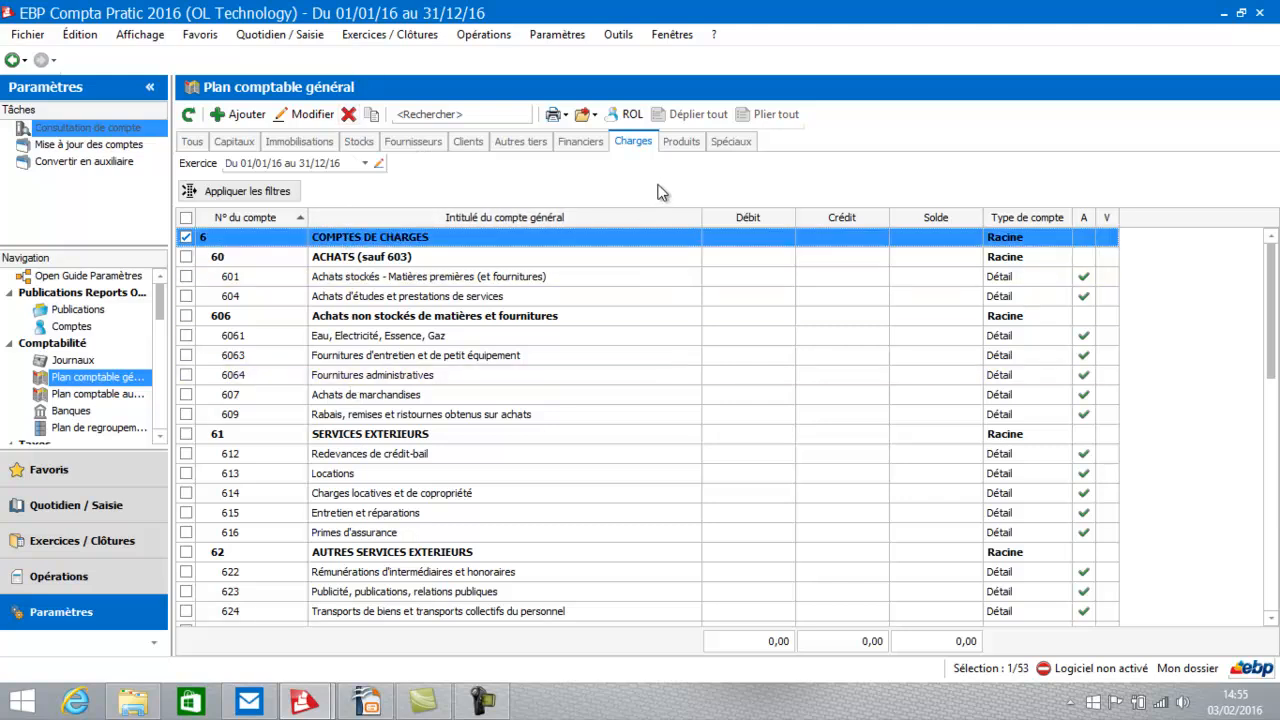
Examine the settings of income account 701, Ventes de produits finis, and close it without changes.
click(687, 145)
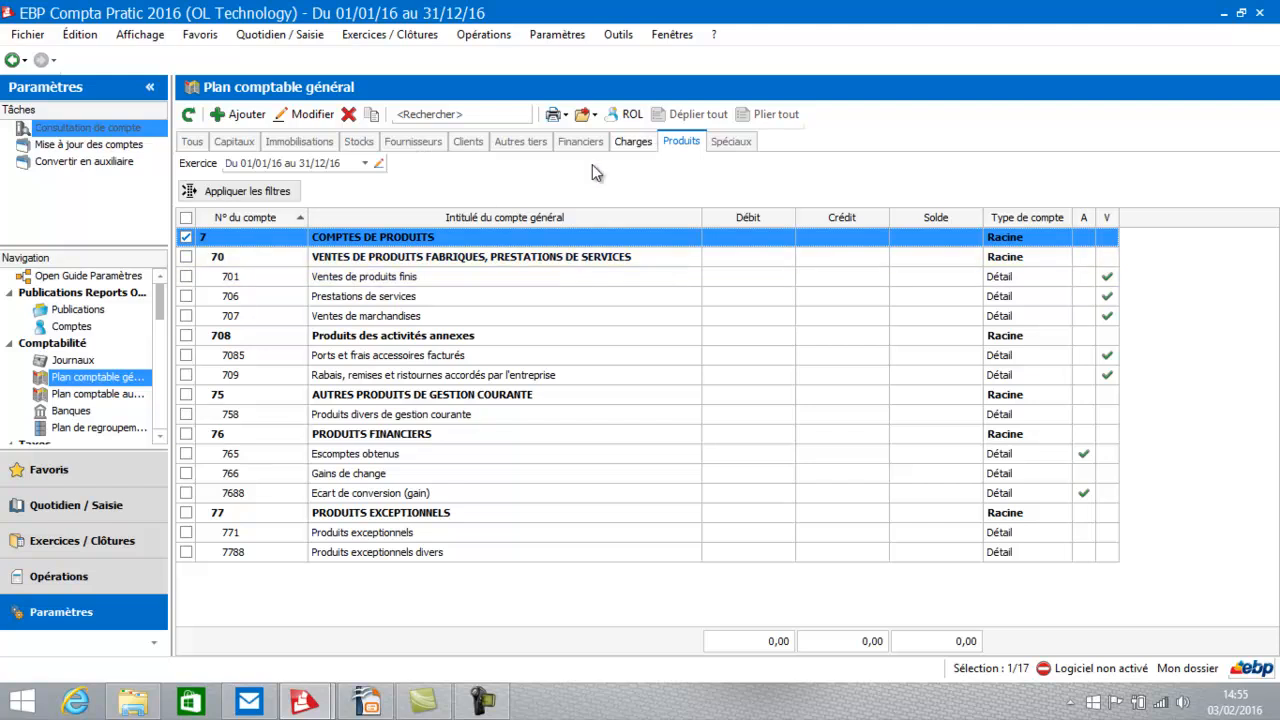
click(392, 281)
double_click(392, 283)
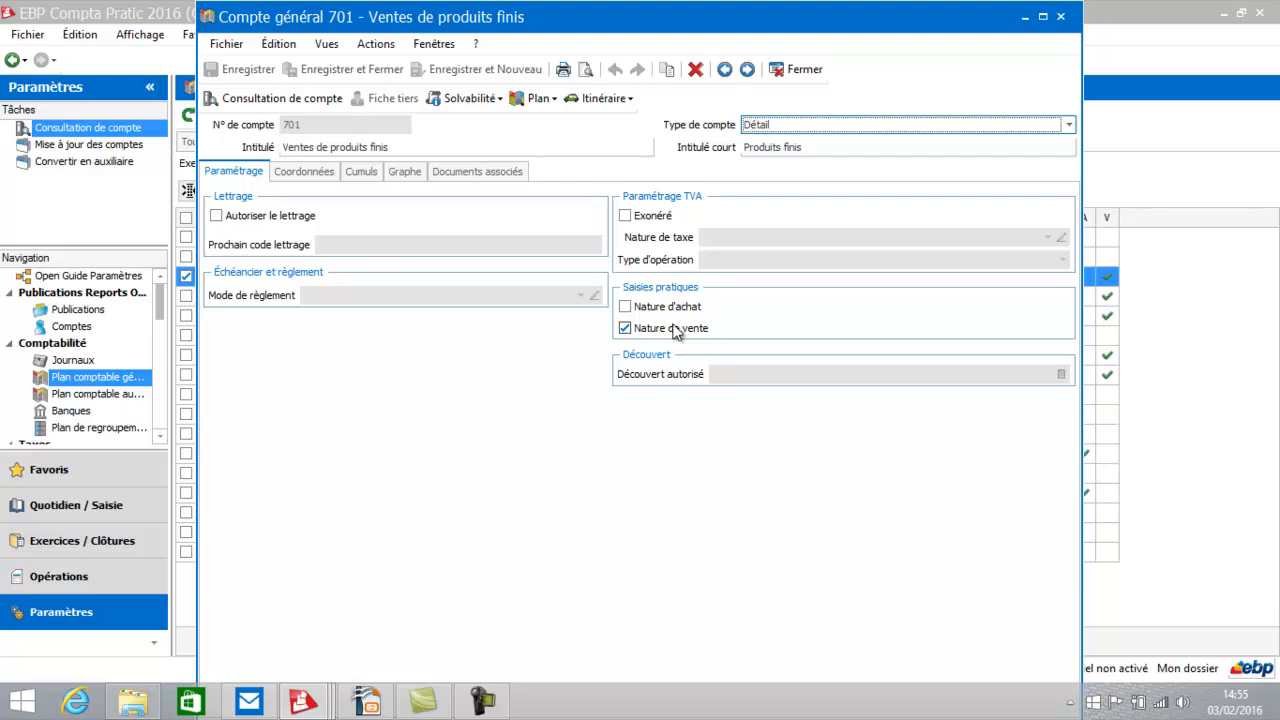
click(805, 70)
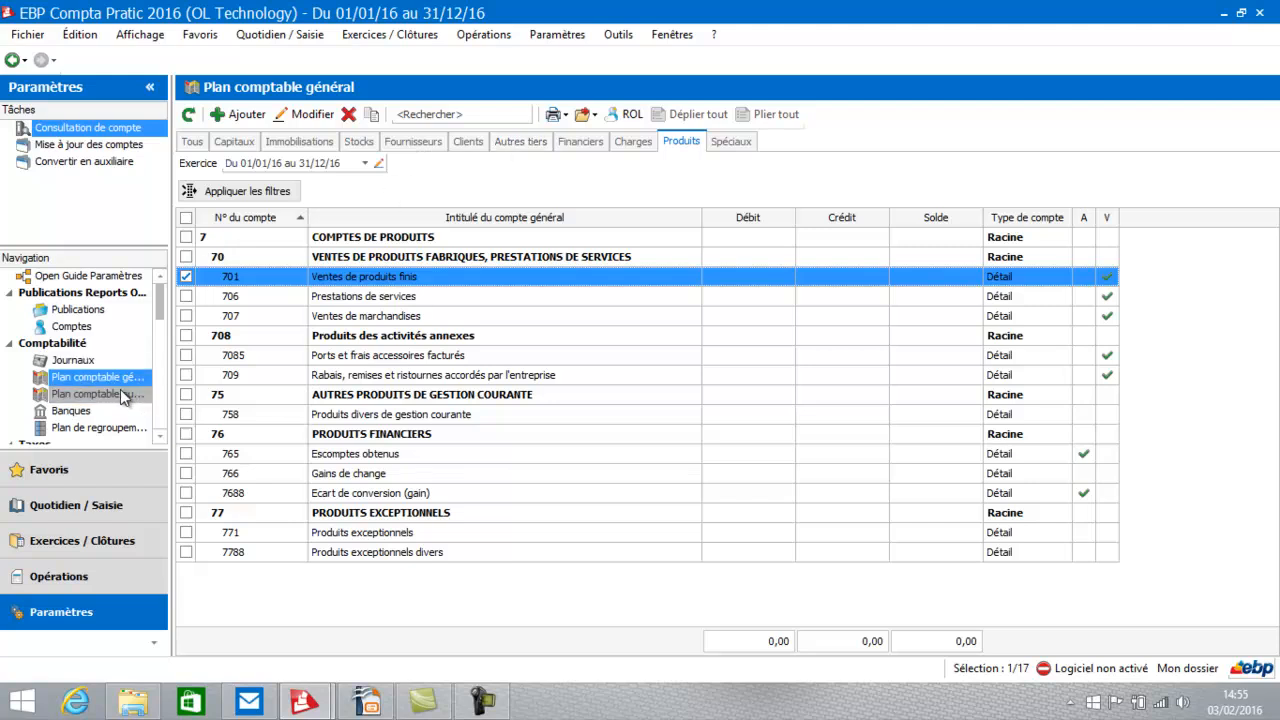
Create a new supplier account in the auxiliary chart of accounts with the account number ORANGE.
click(119, 280)
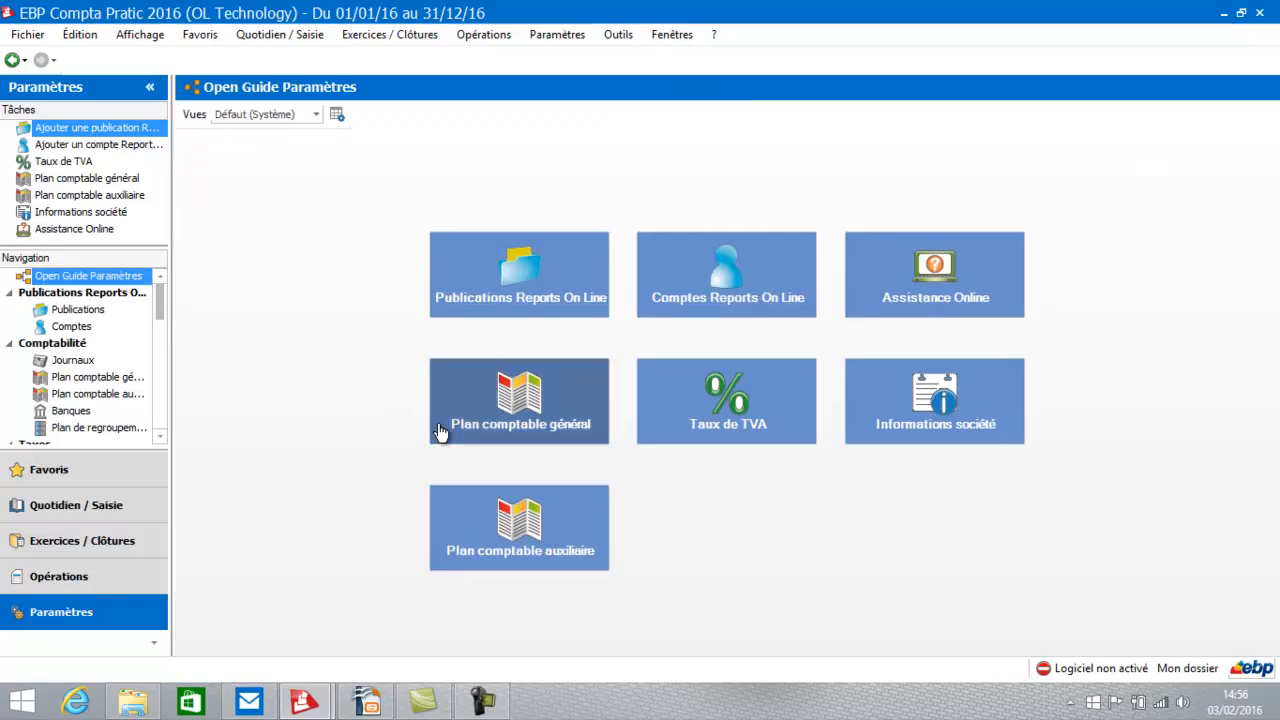
click(484, 528)
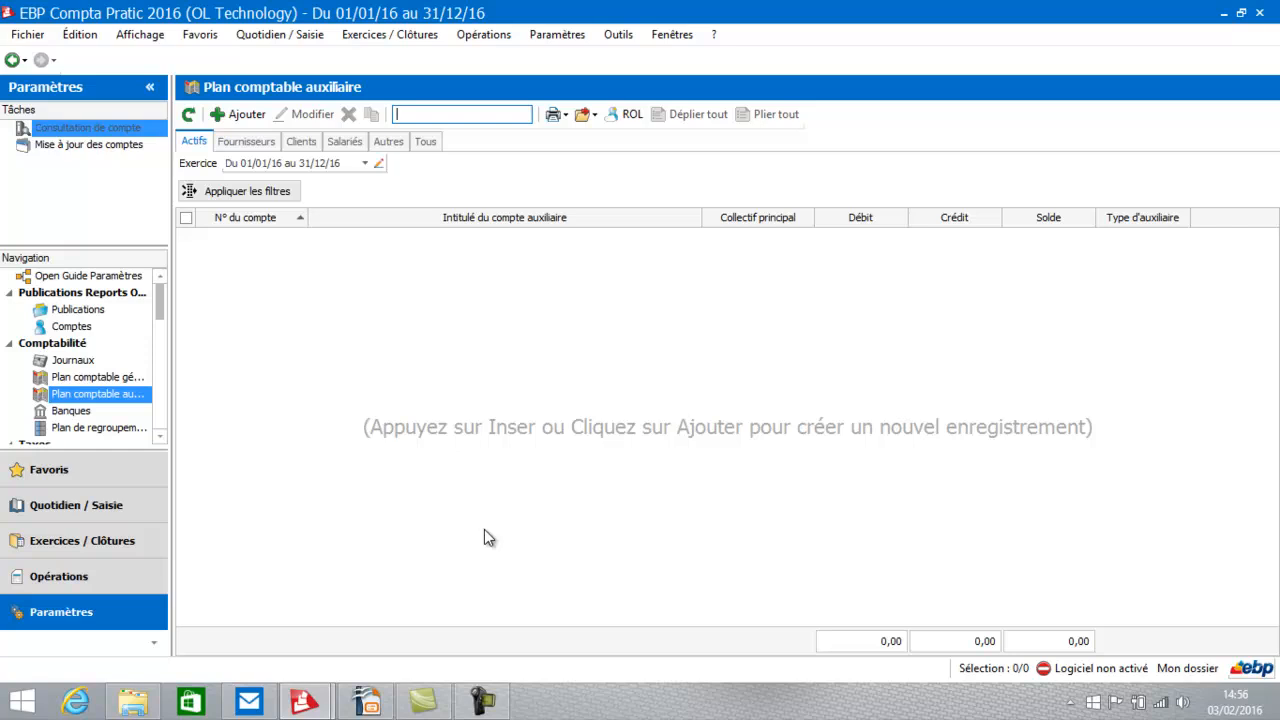
click(227, 143)
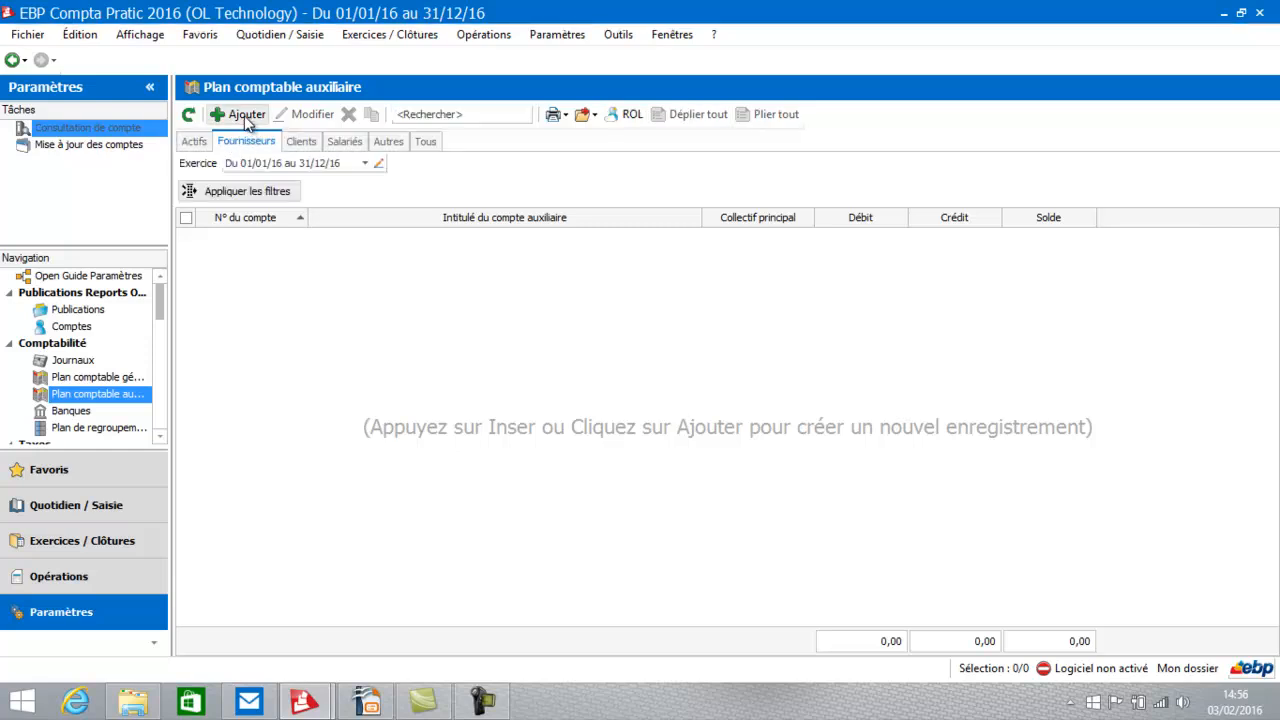
click(247, 115)
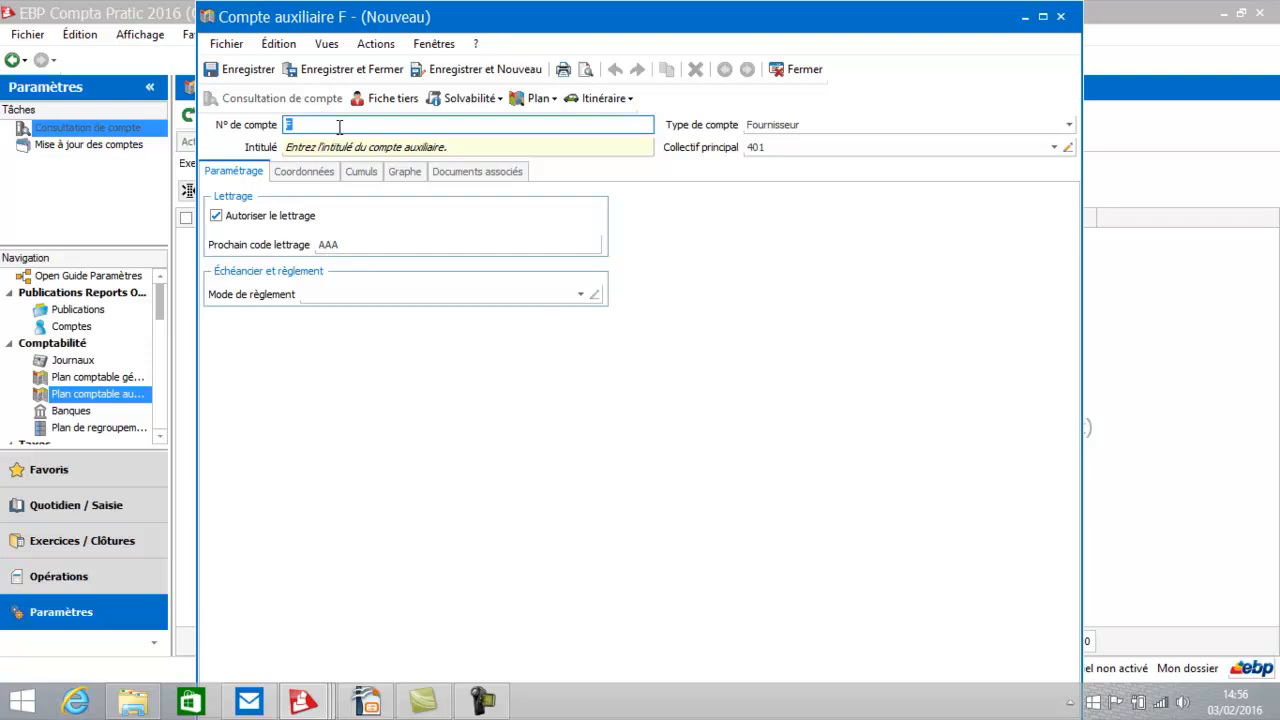
text(ORANGE)
key(Tab)
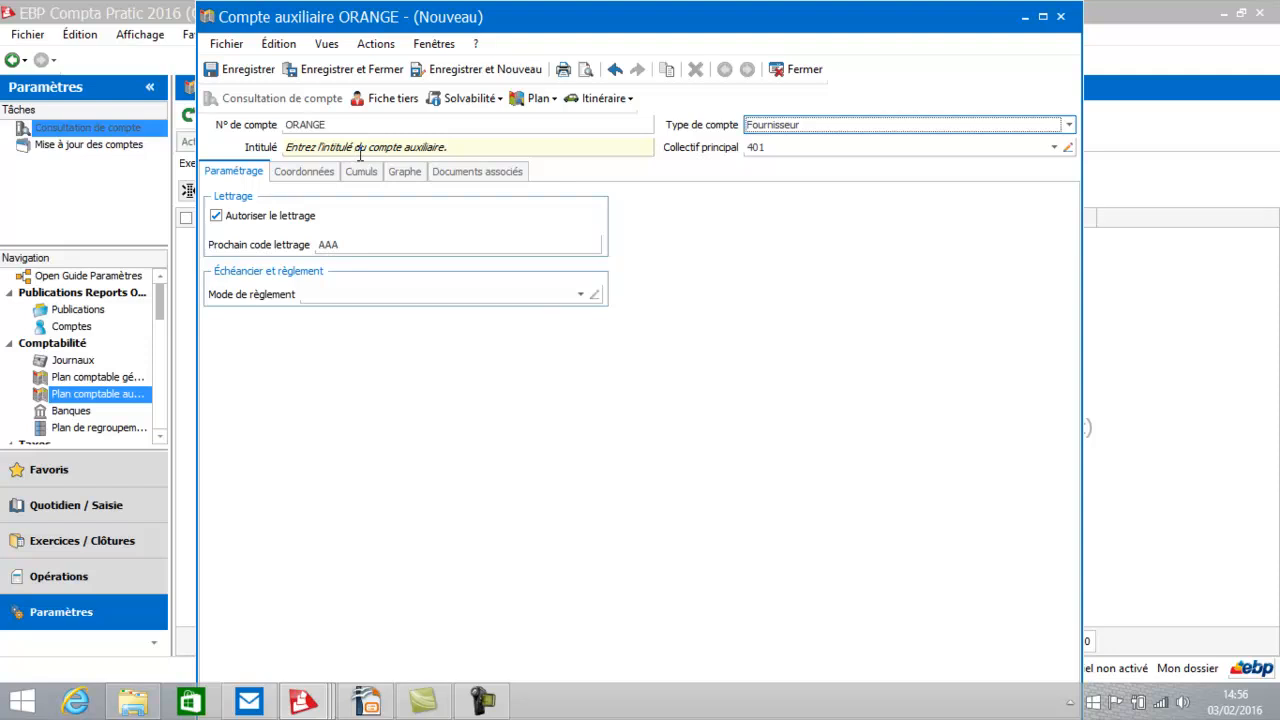
Title the new supplier account "Orange", with only the first letter capitalised.
click(360, 150)
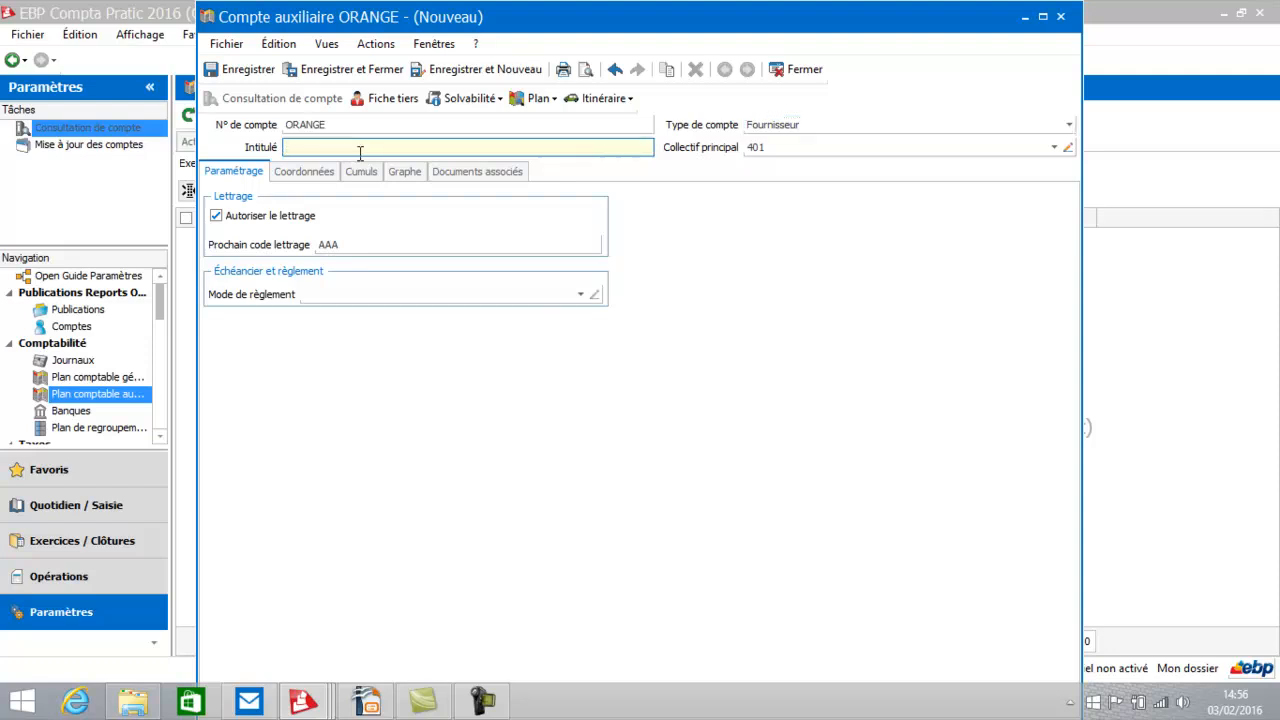
text(oRANGE)
key(BackSpace)
key(BackSpace)
key(BackSpace)
key(BackSpace)
key(BackSpace)
key(BackSpace)
text(Orange)
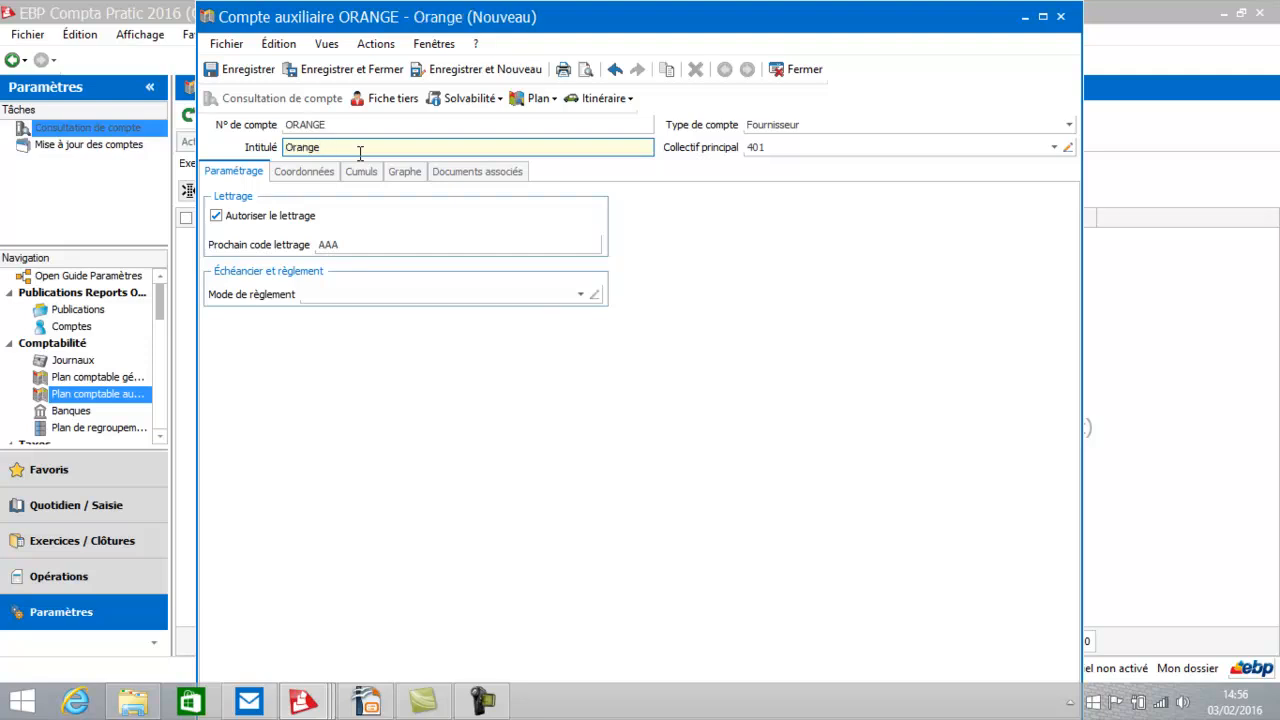
key(Tab)
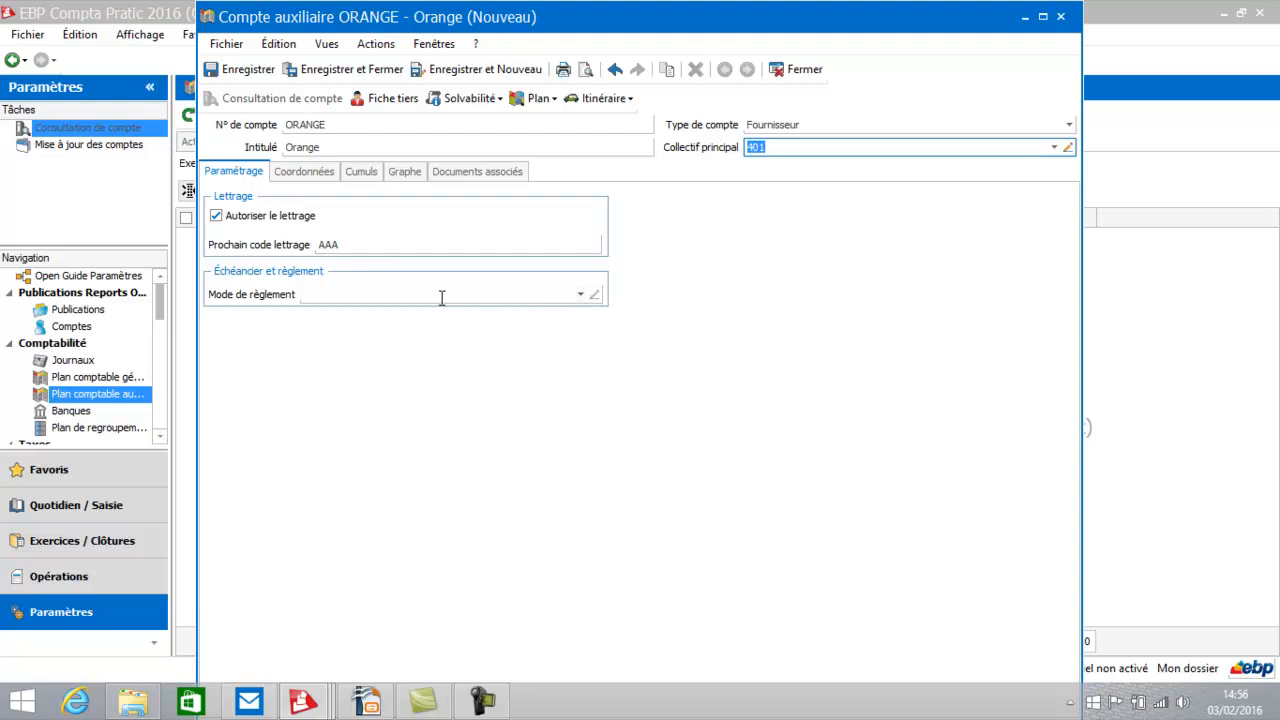
Add a new payment mode for the supplier with code V30FM and label "Virement à 30 jours fin de mois".
click(581, 296)
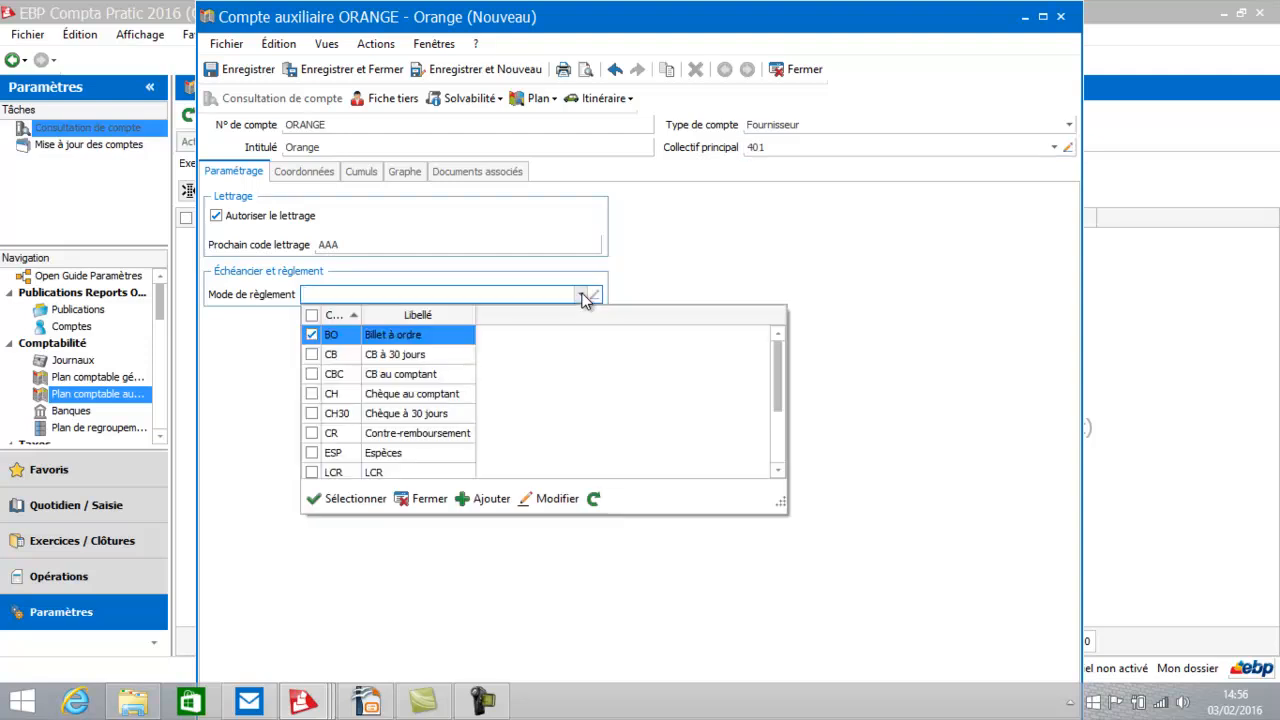
click(491, 505)
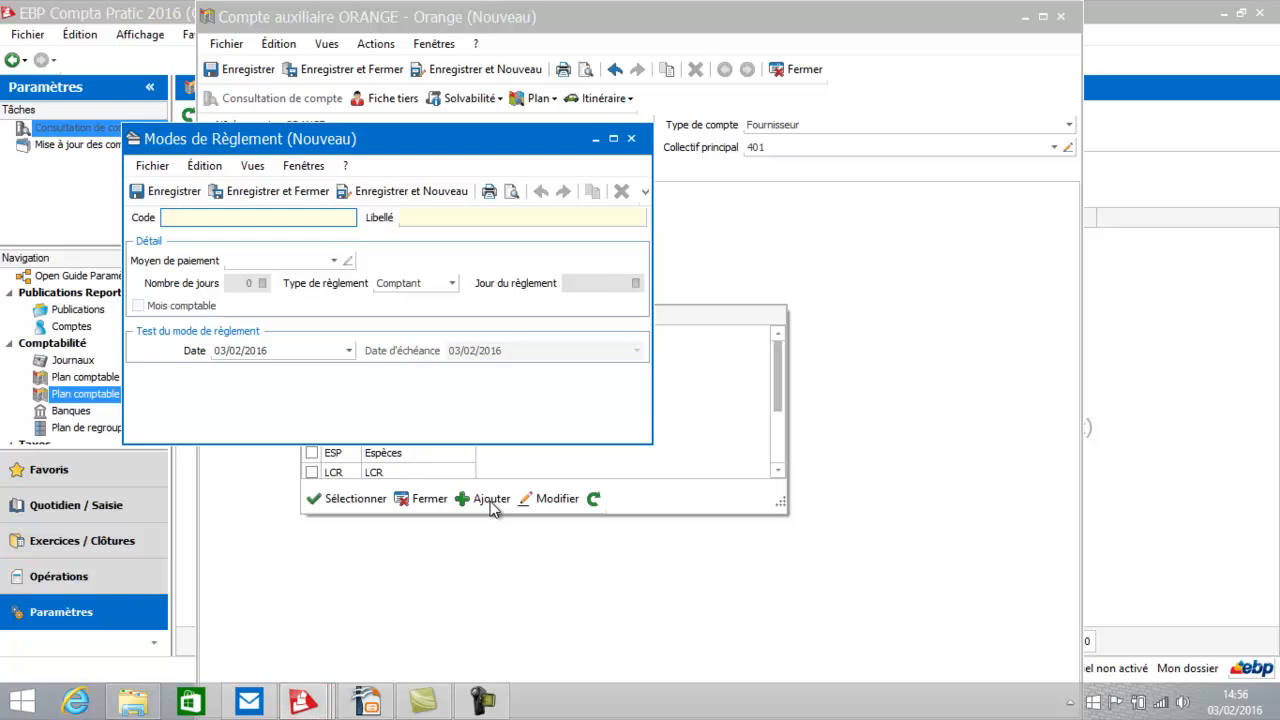
text(V30FM)
key(Tab)
text(Vireme)
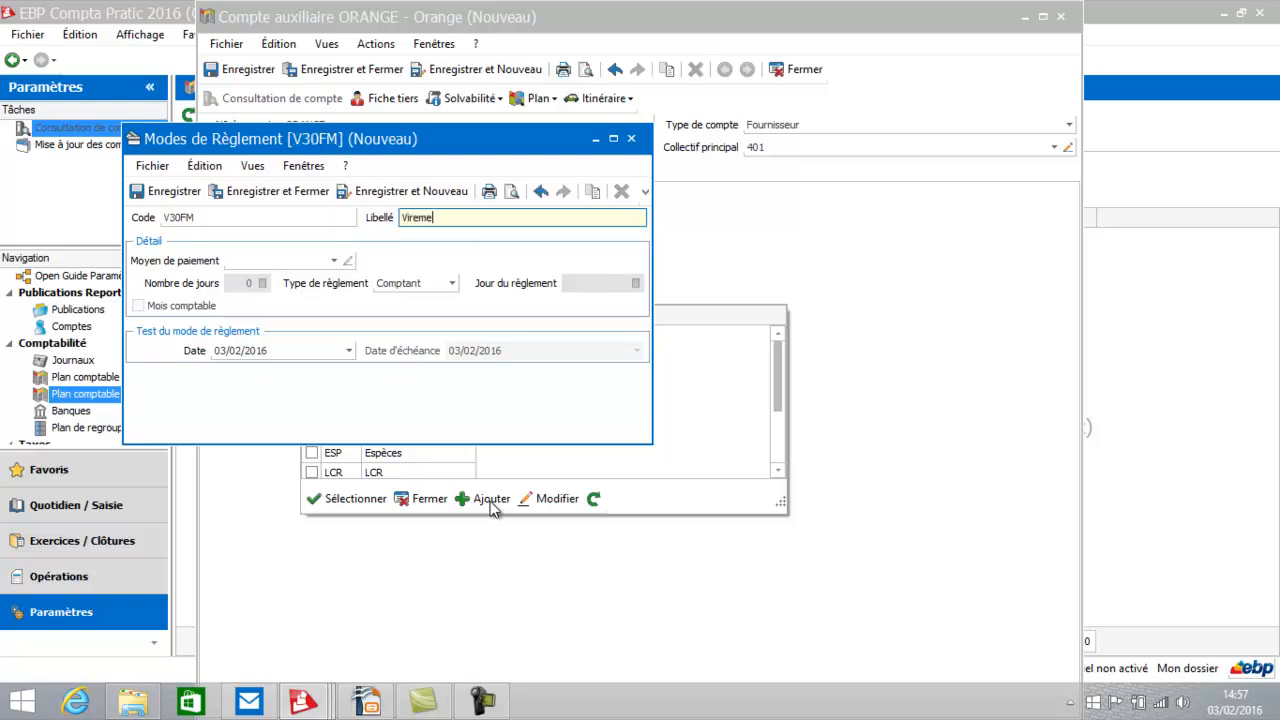
text(nt à 30 jours fin de mois)
key(Tab)
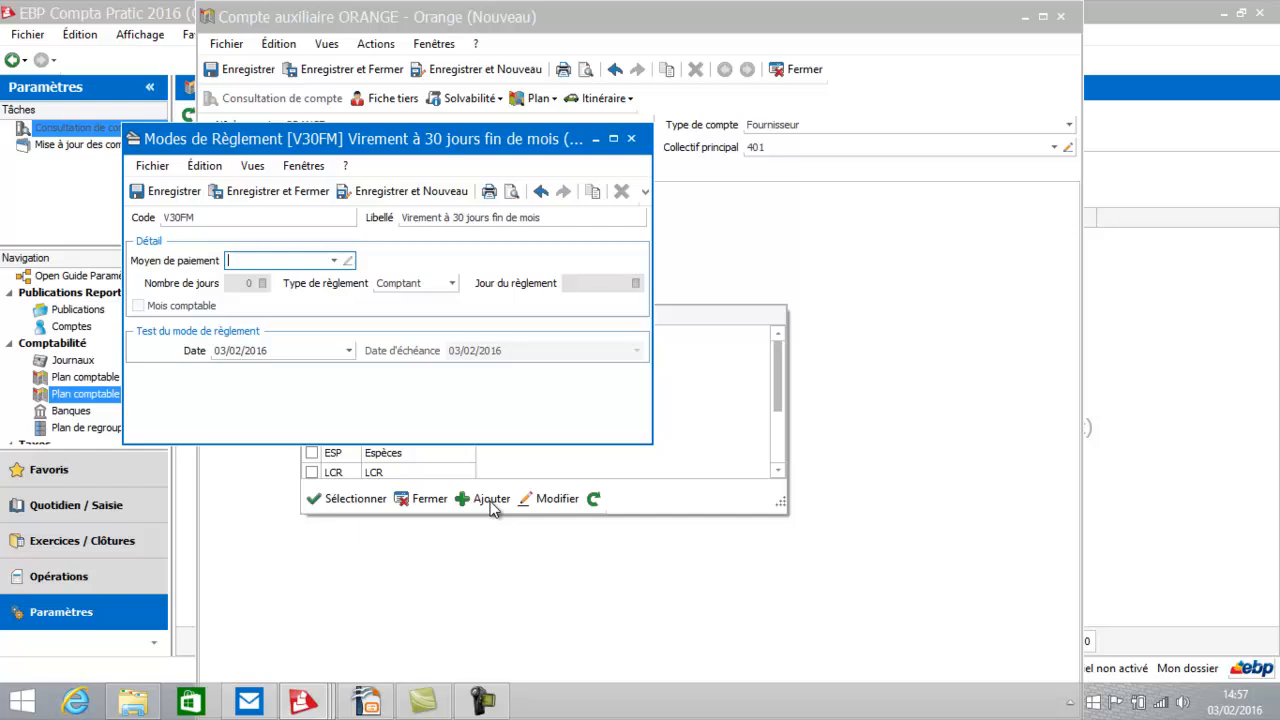
Choose Virement SEPA as the means of payment for payment mode V30FM.
click(335, 261)
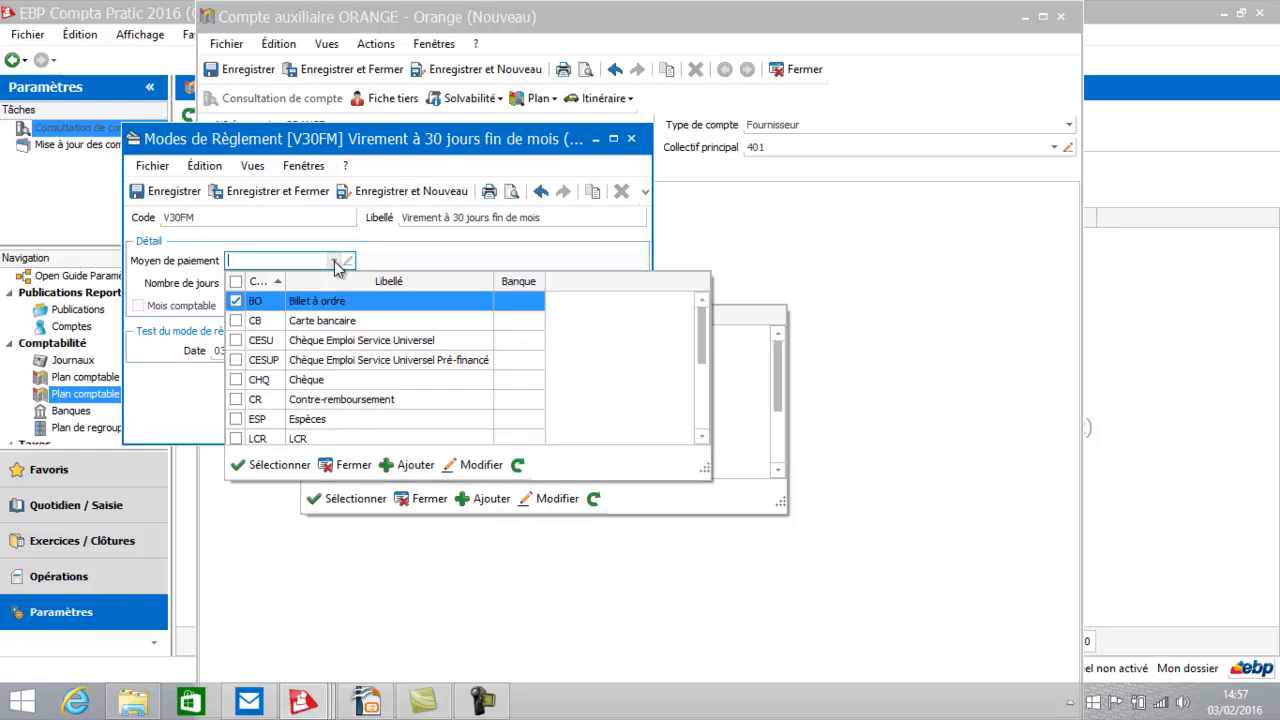
drag(699, 332, 702, 374)
click(453, 440)
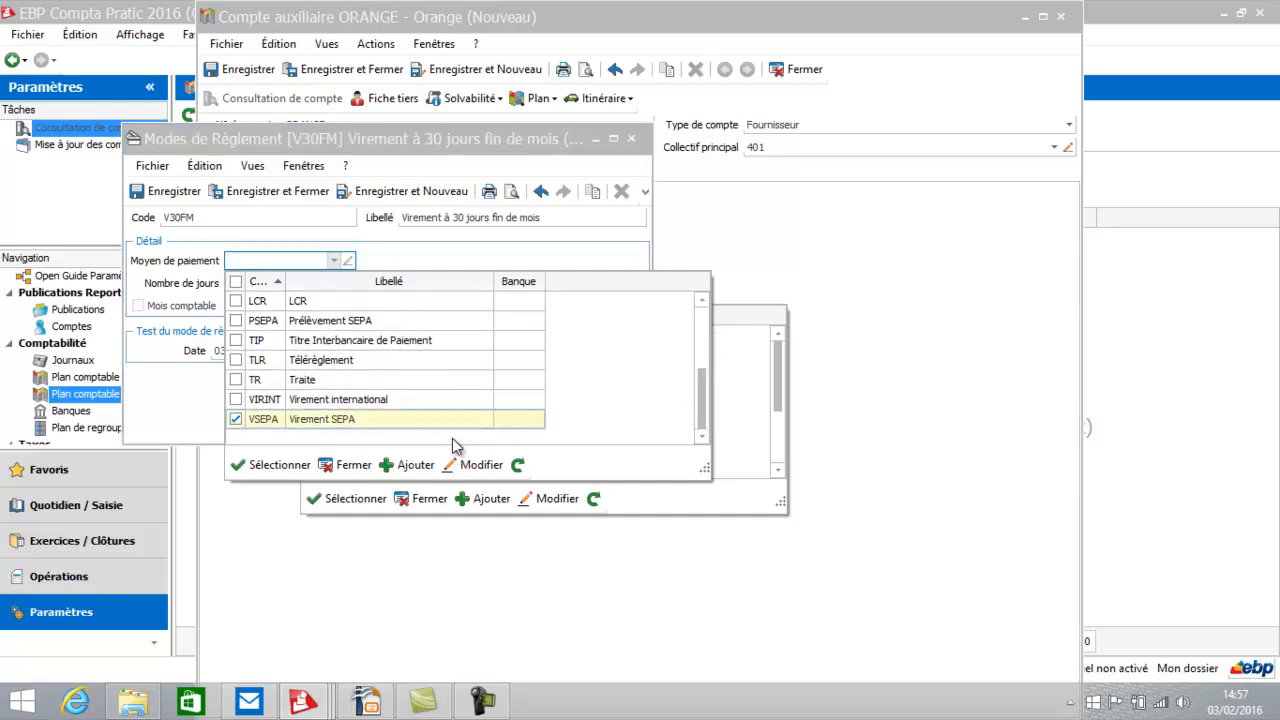
click(362, 464)
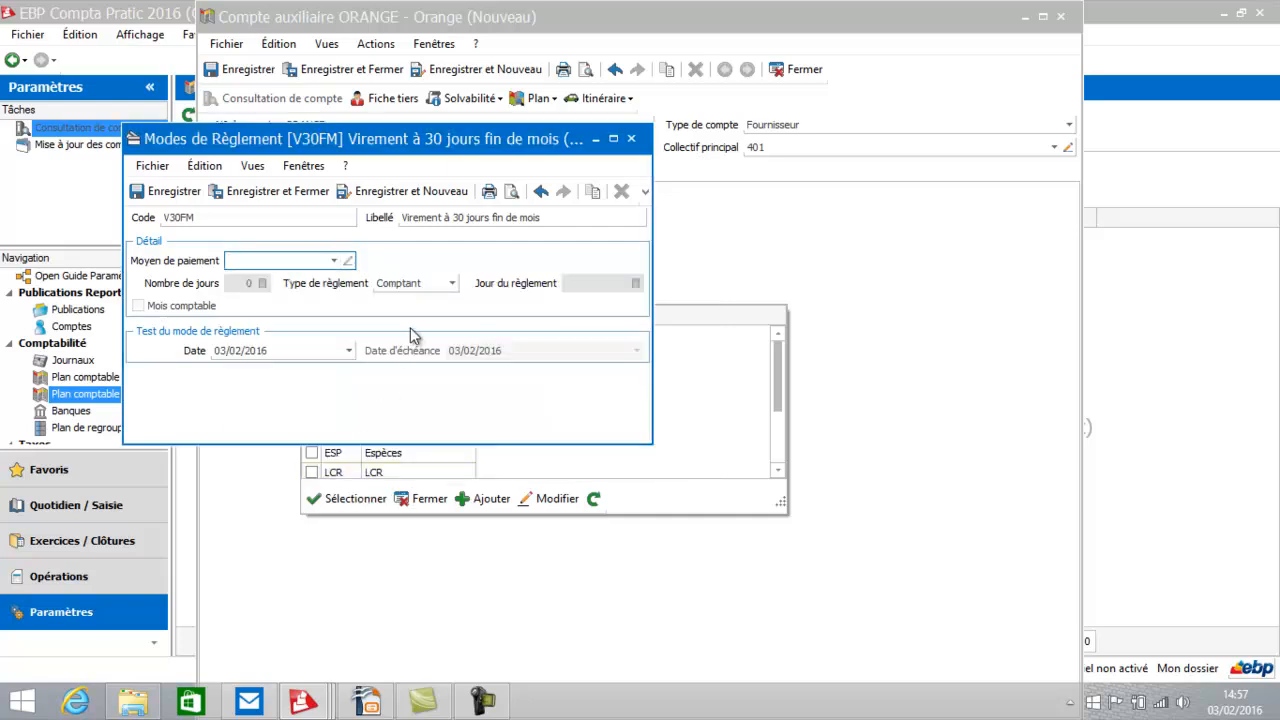
Set the settlement type to Fin de mois with 30 days, then save and close the payment mode.
click(453, 284)
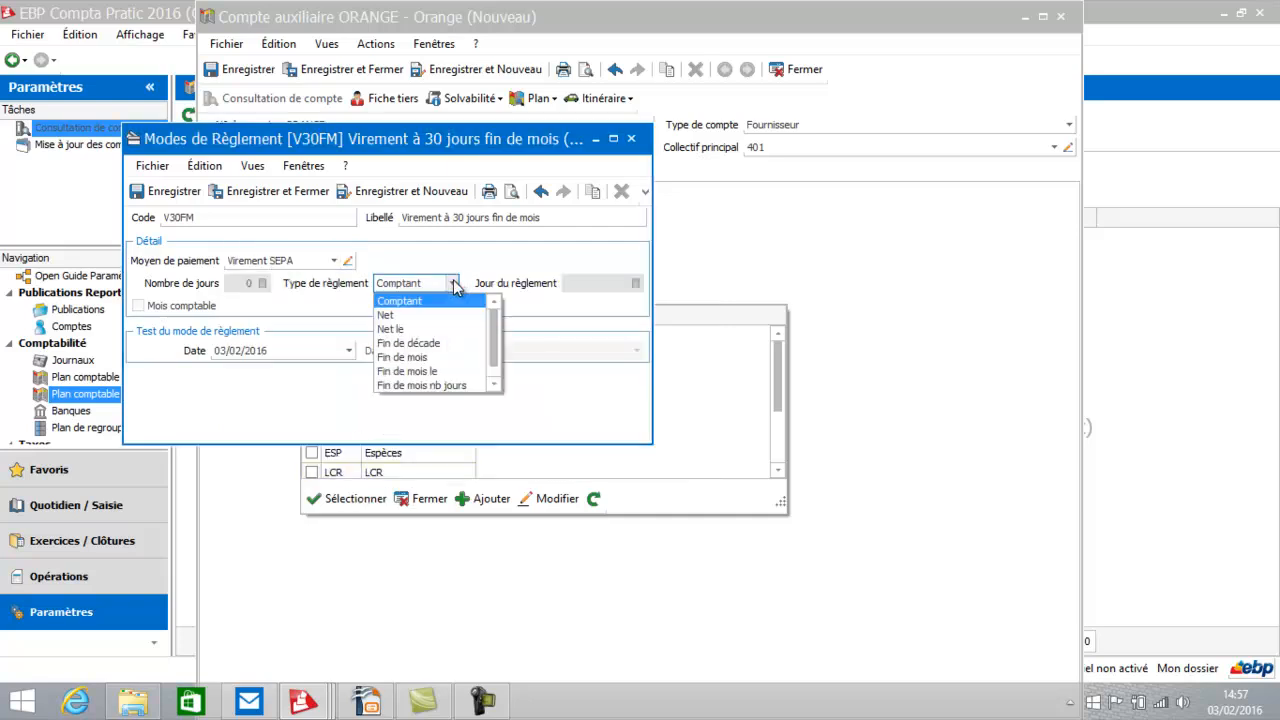
click(414, 362)
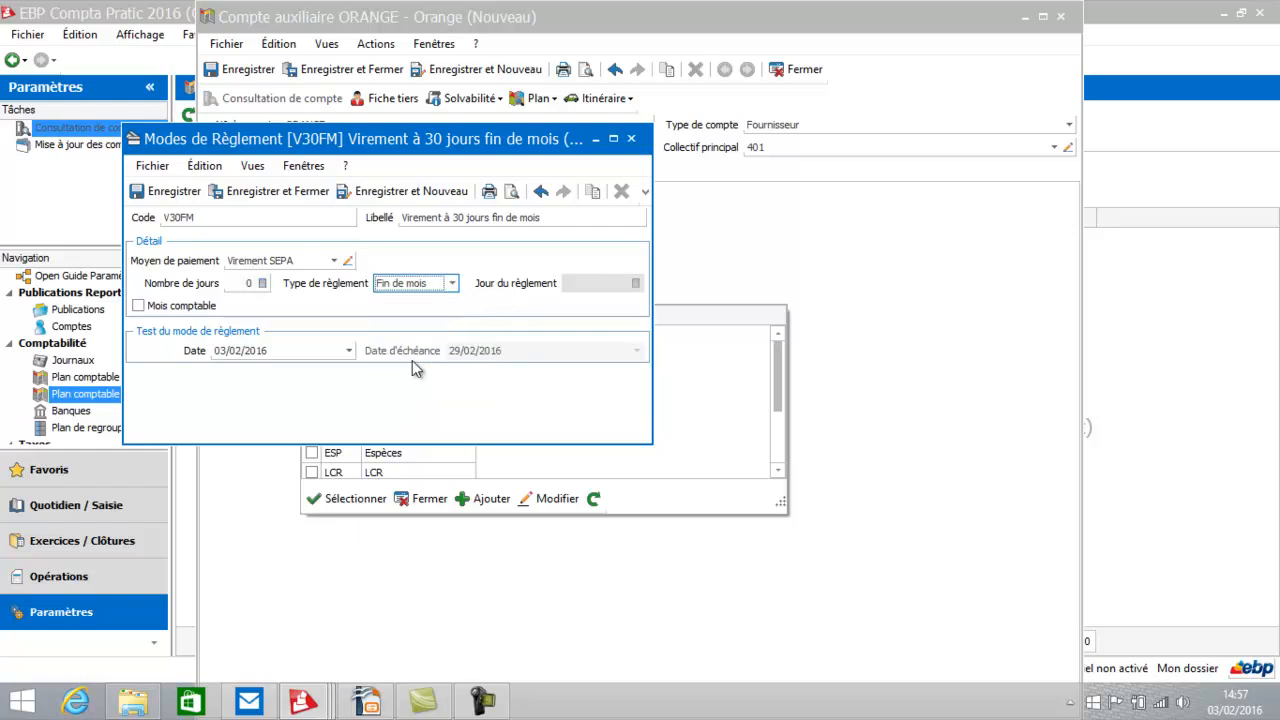
click(248, 284)
text(3)
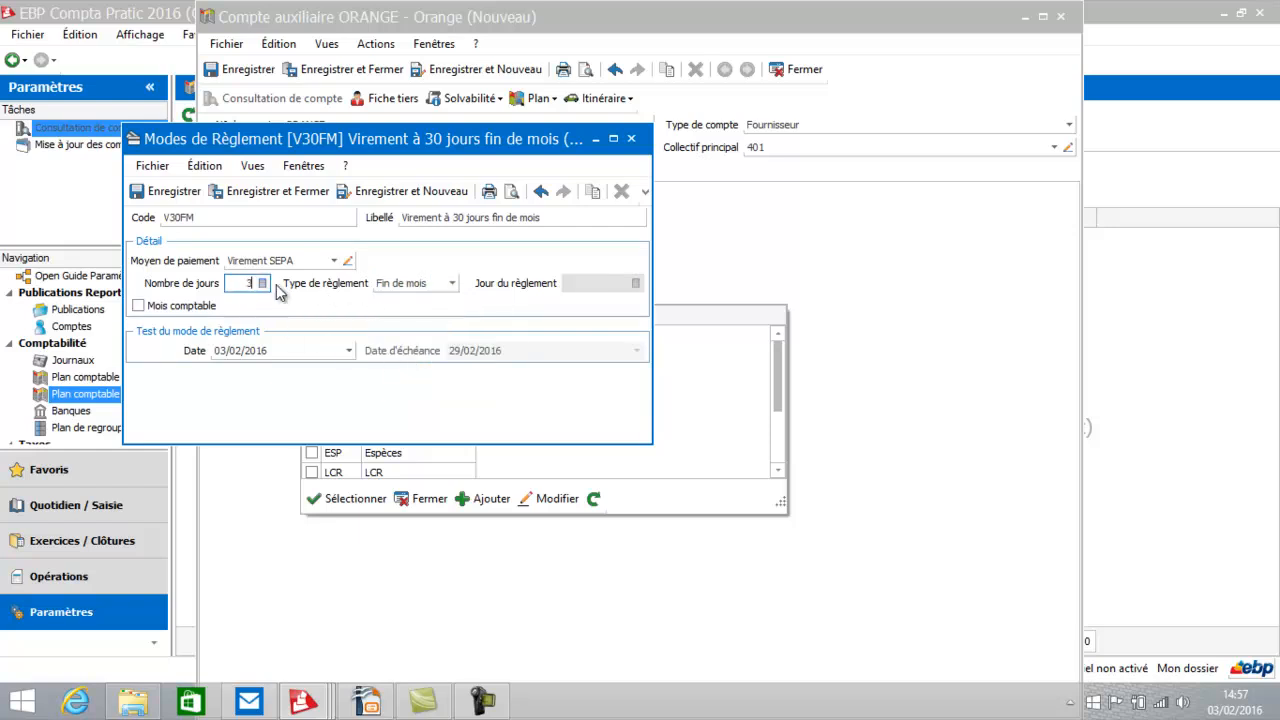
text(0)
key(Tab)
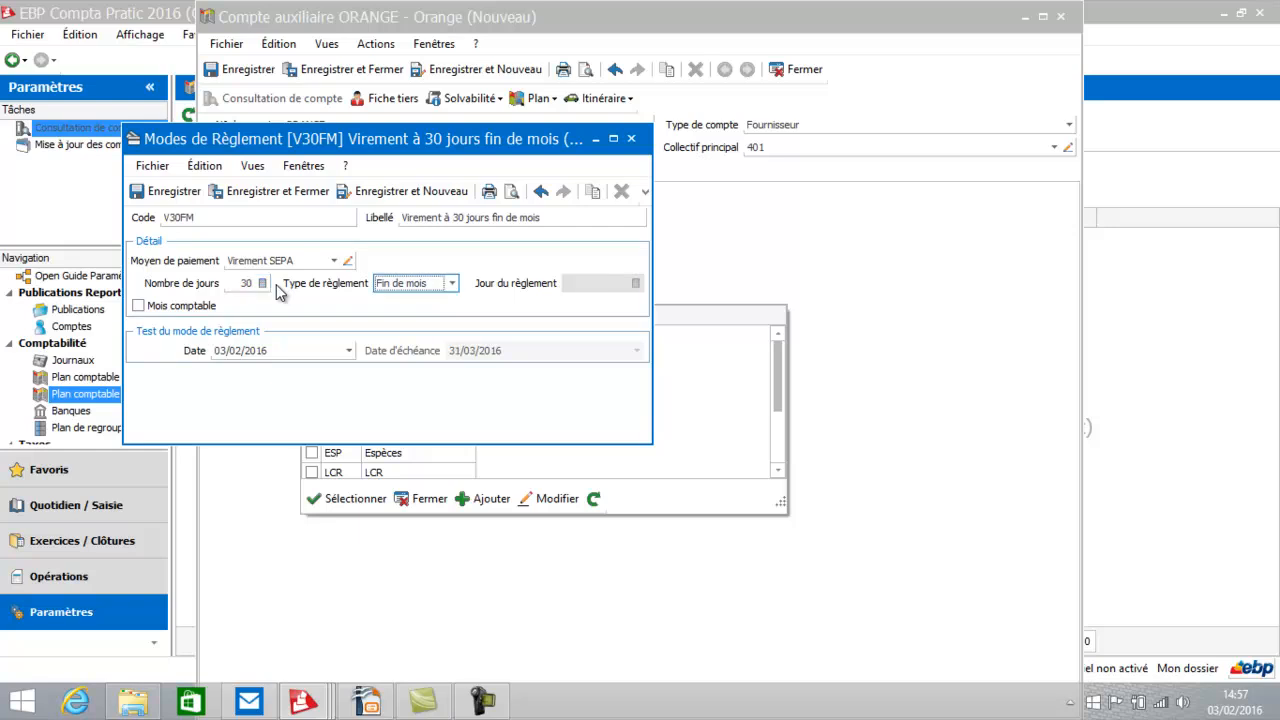
click(297, 191)
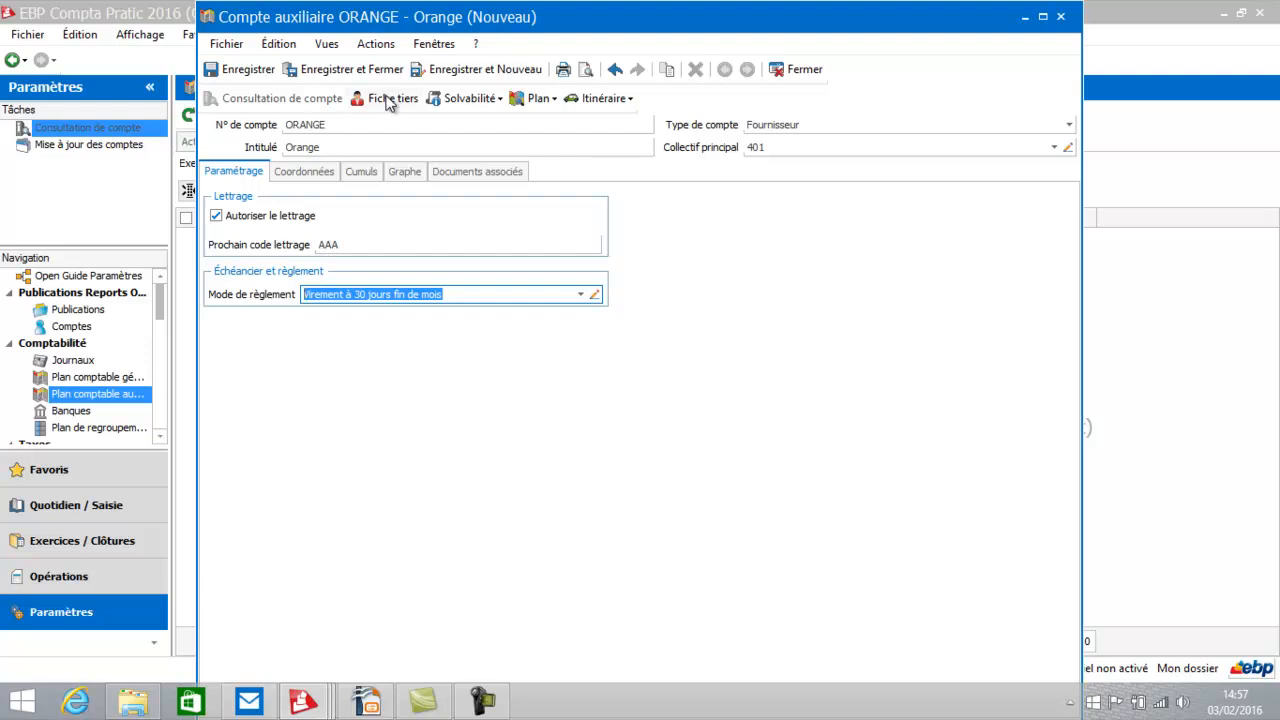
View the supplier account's billing address and contact fields, then save and close the account.
click(316, 174)
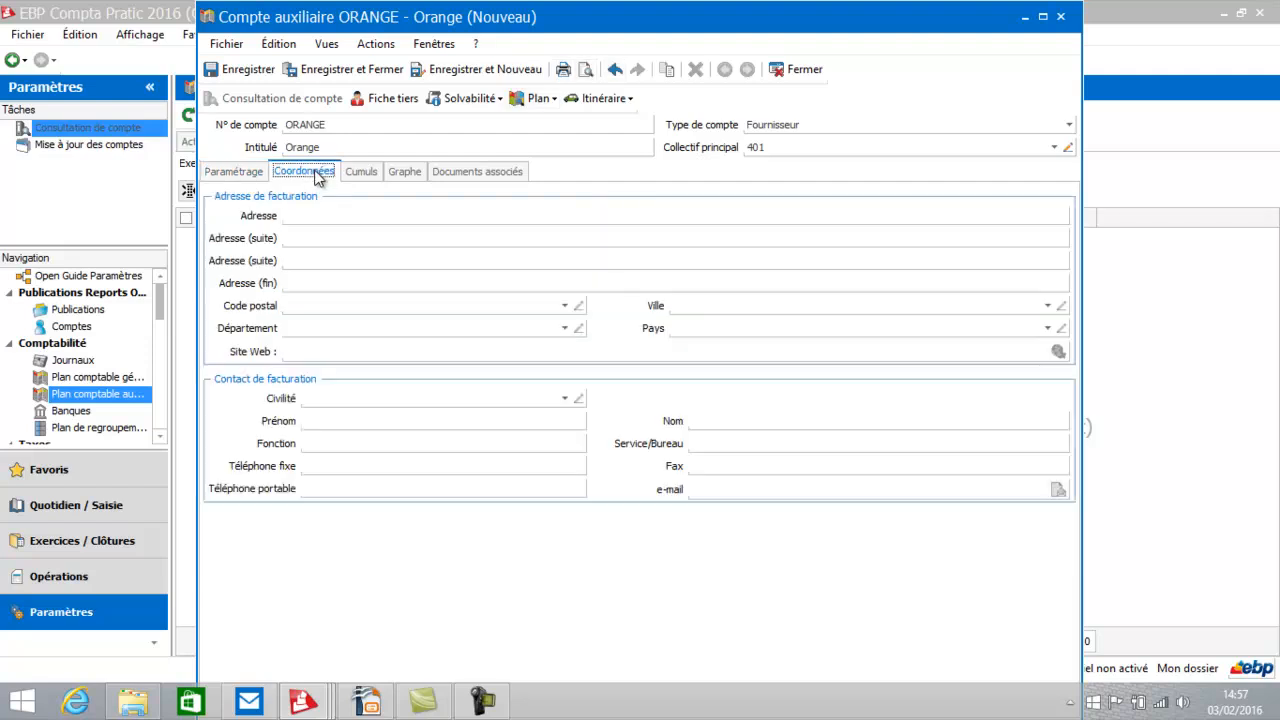
click(368, 72)
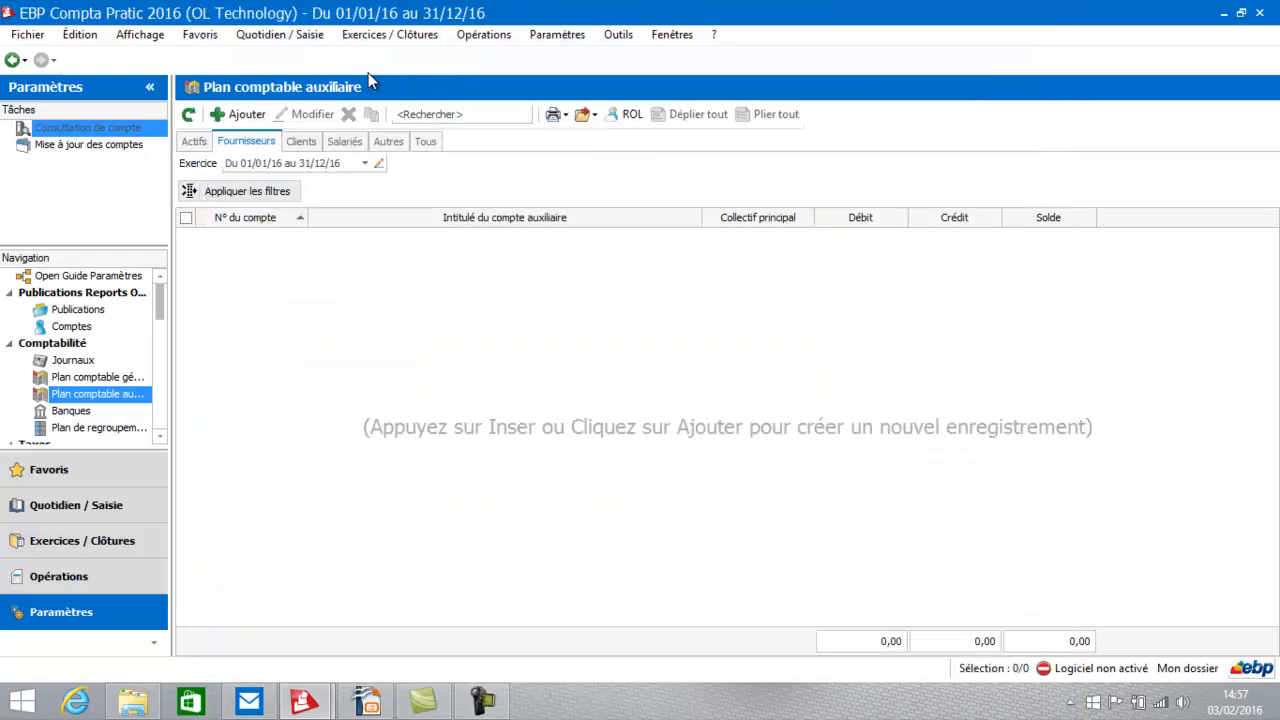
Create a new customer auxiliary account, entering the customer's surname as both account number and title.
click(298, 145)
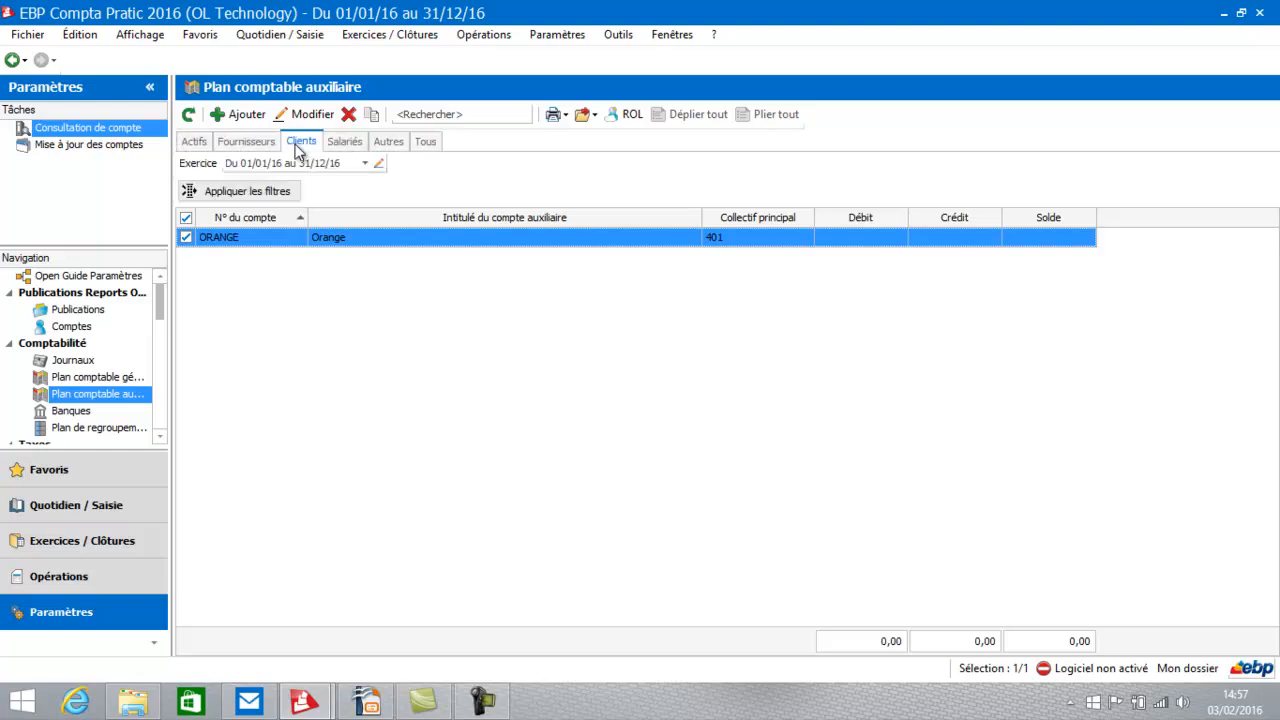
click(241, 115)
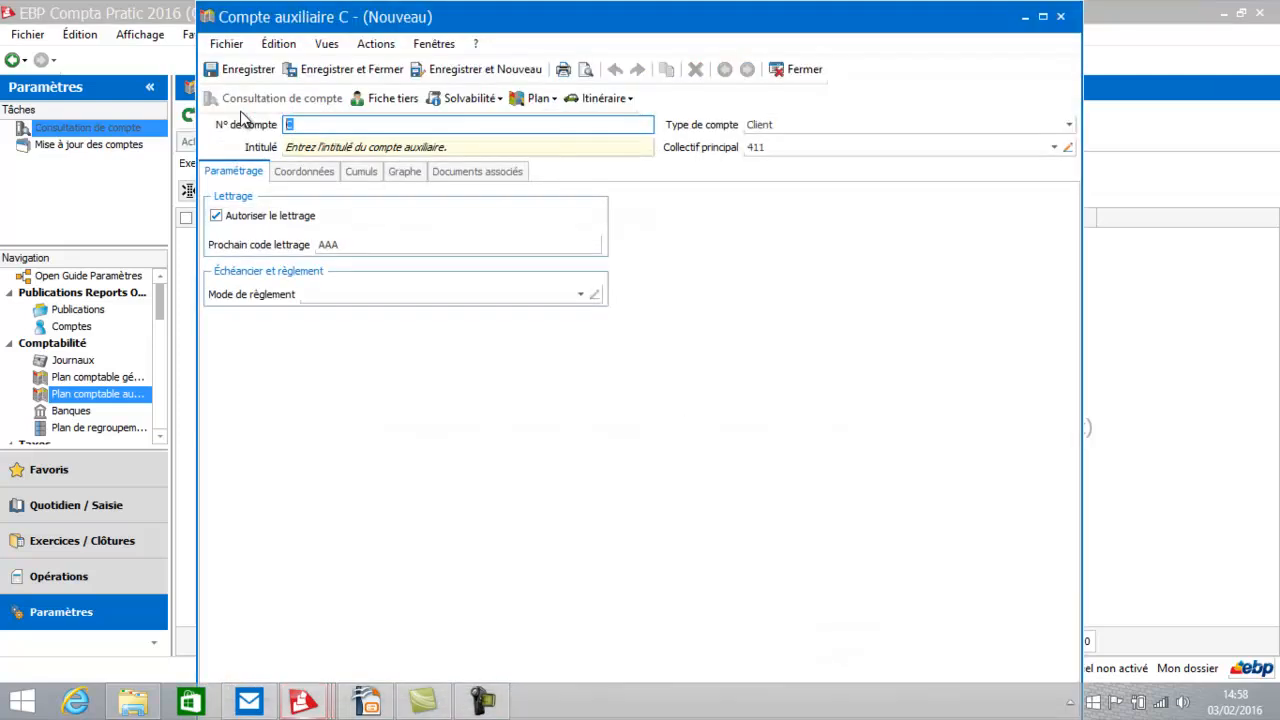
text(DUPONT)
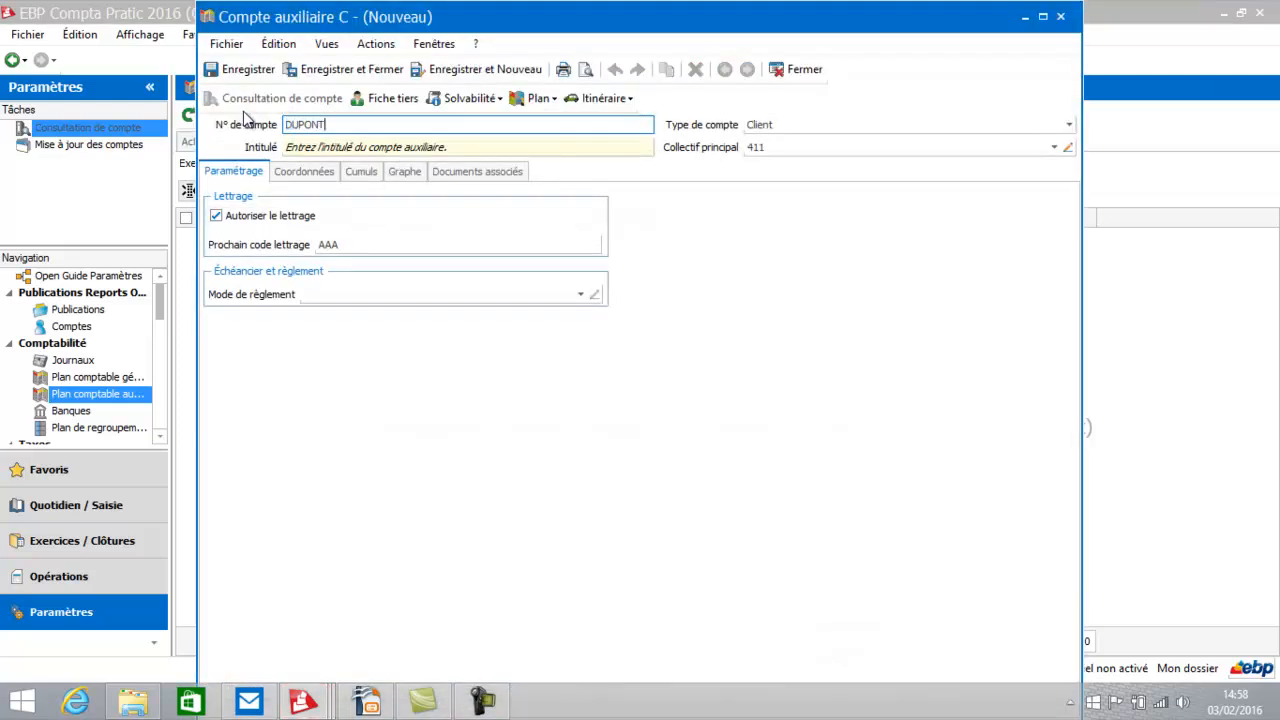
key(Tab)
click(320, 147)
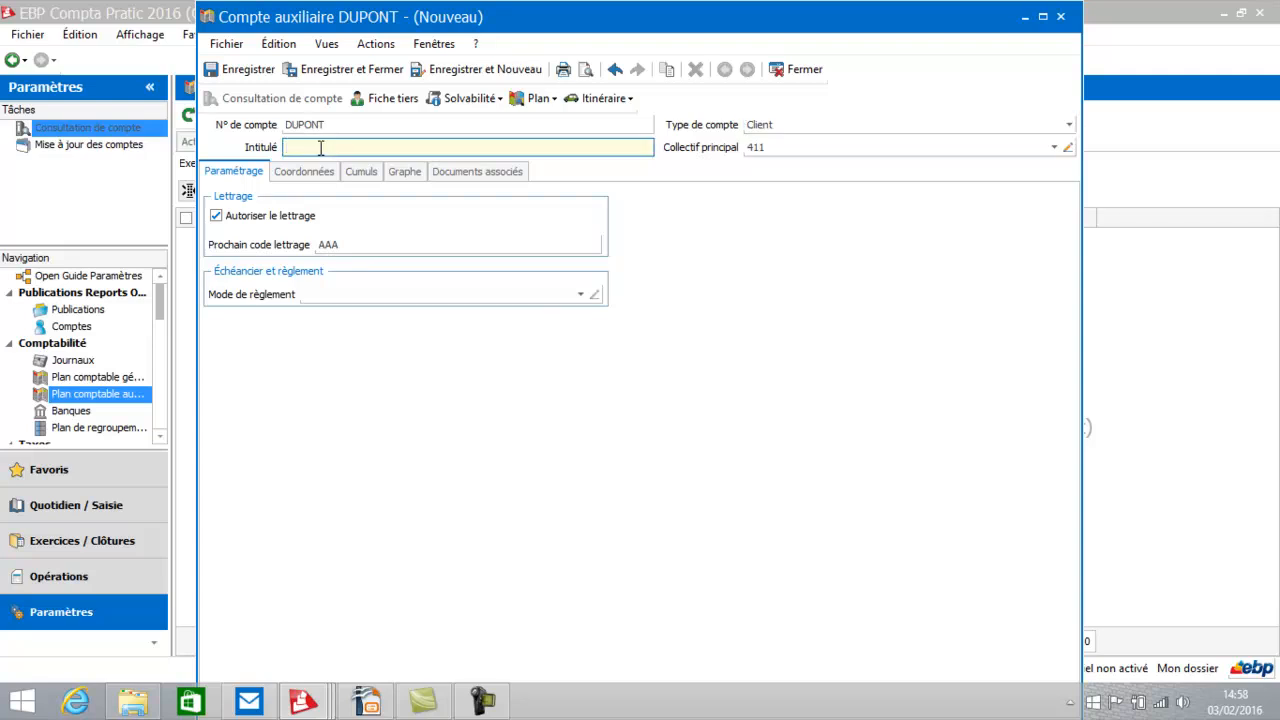
text(dupont)
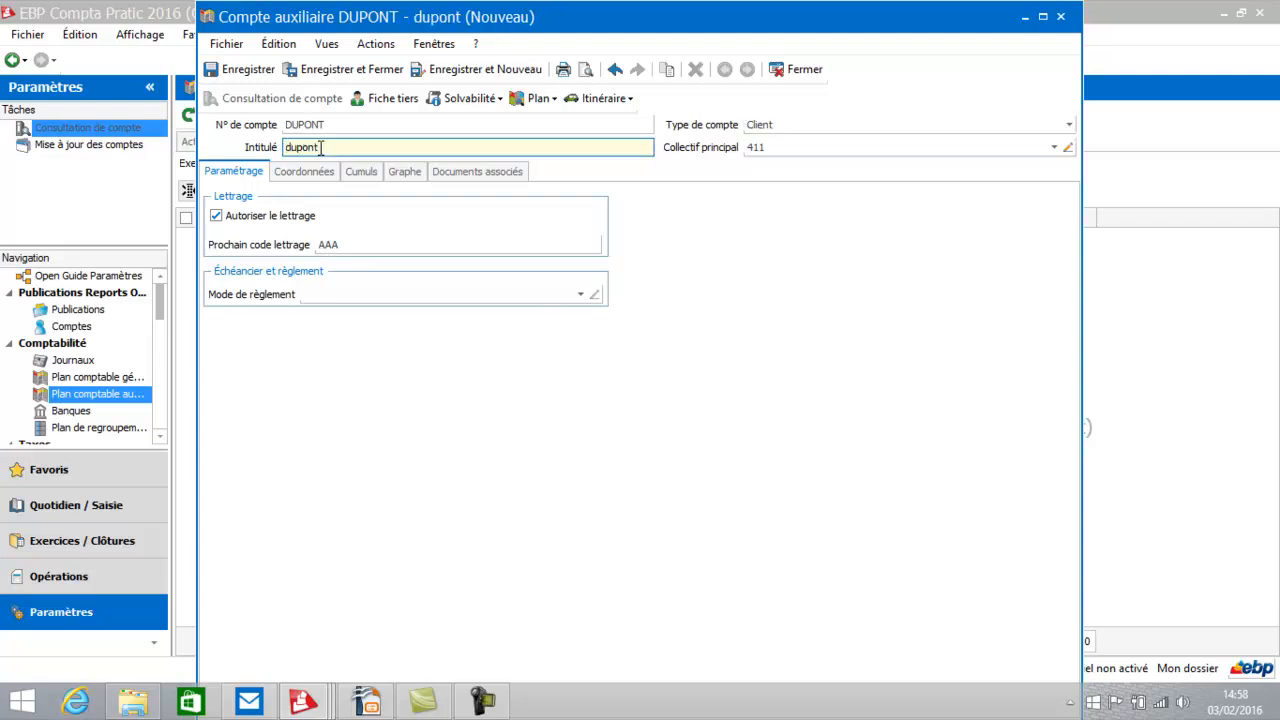
key(Tab)
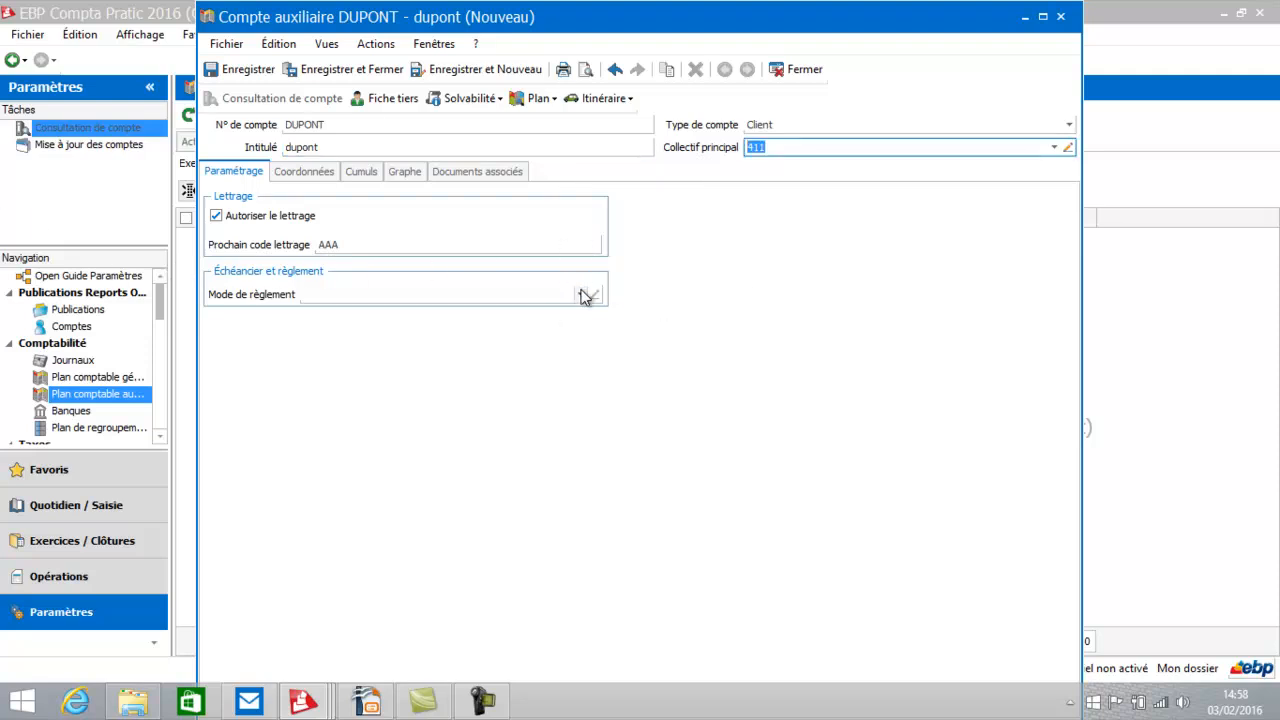
Set the customer's payment mode to "Chèque à 30 jours", then save and close the account.
click(585, 296)
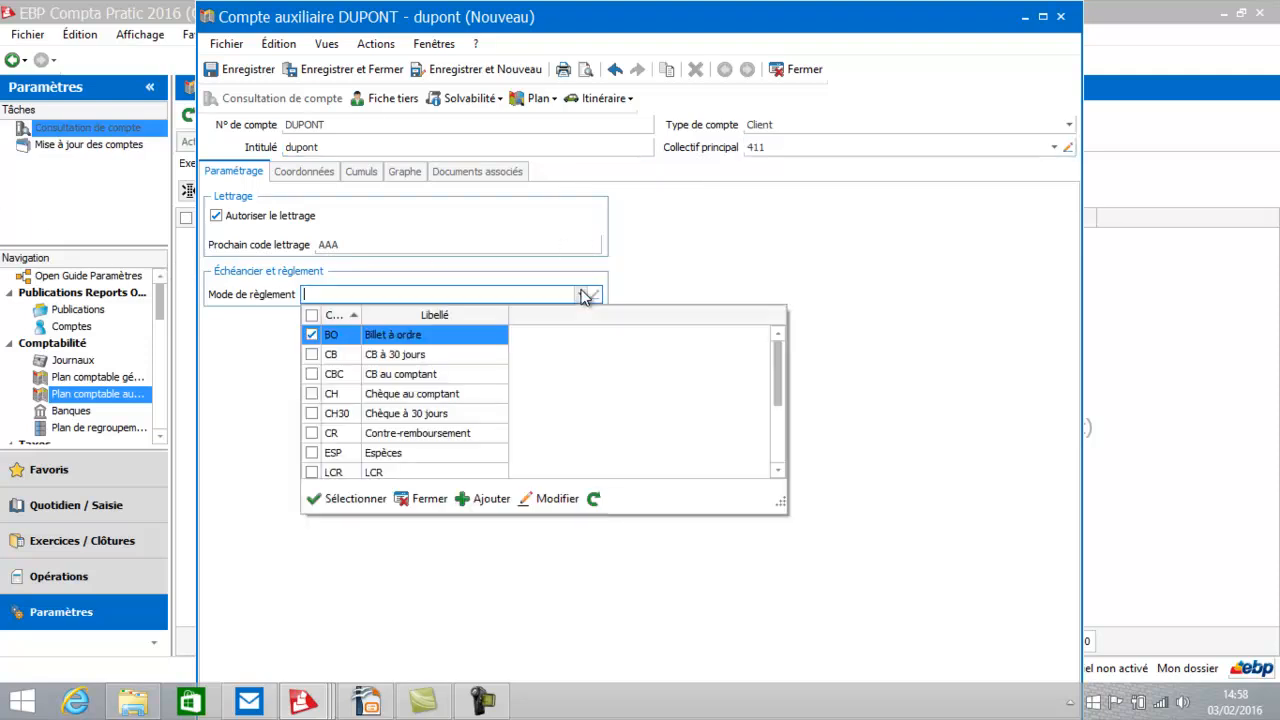
double_click(434, 420)
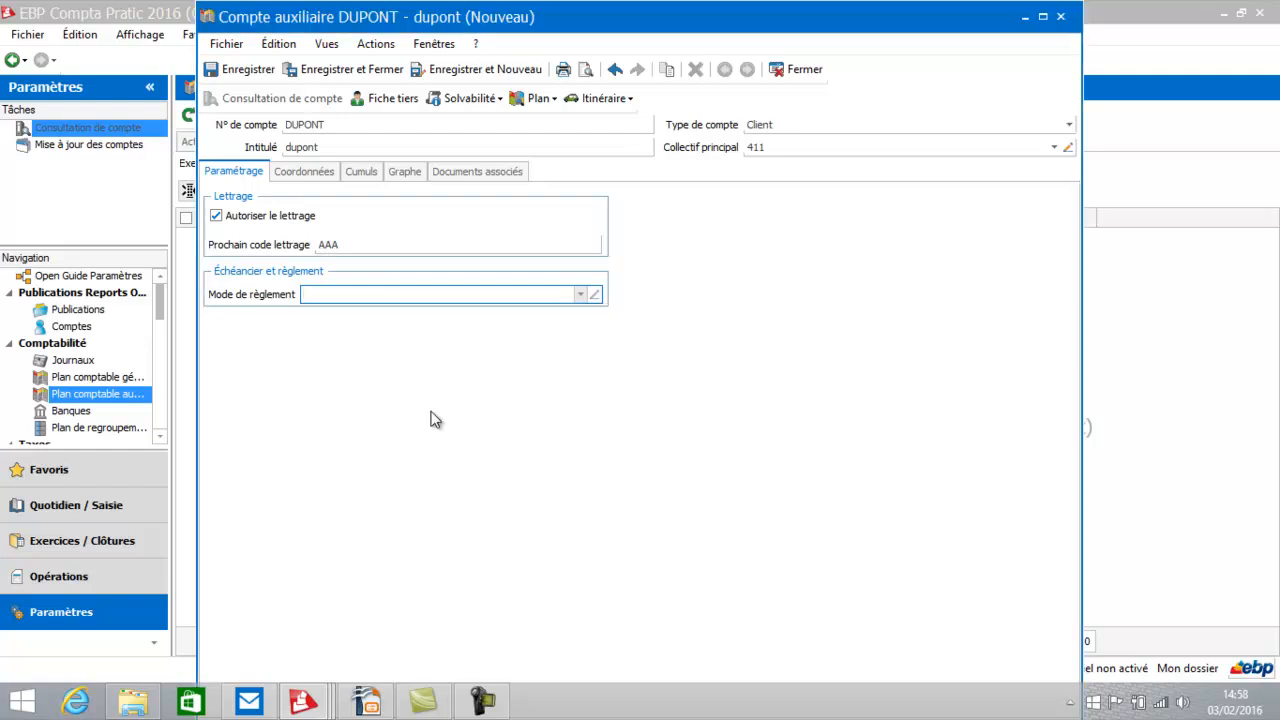
click(295, 172)
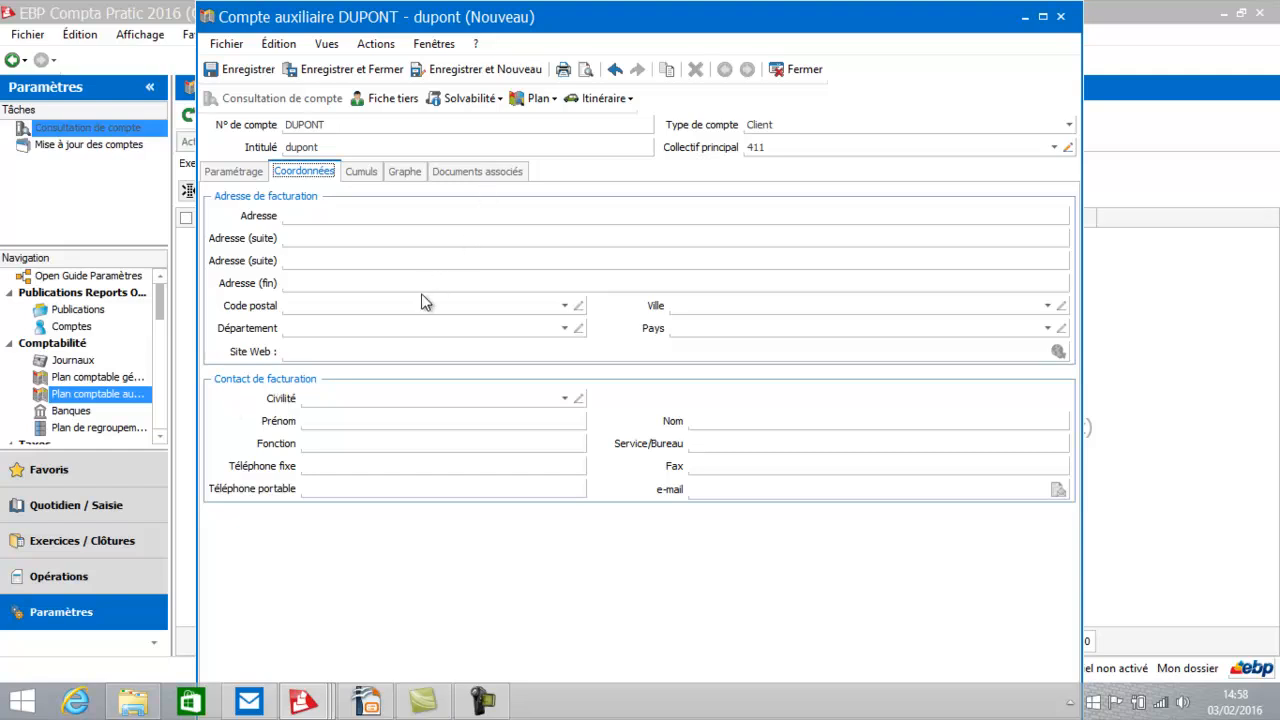
click(363, 69)
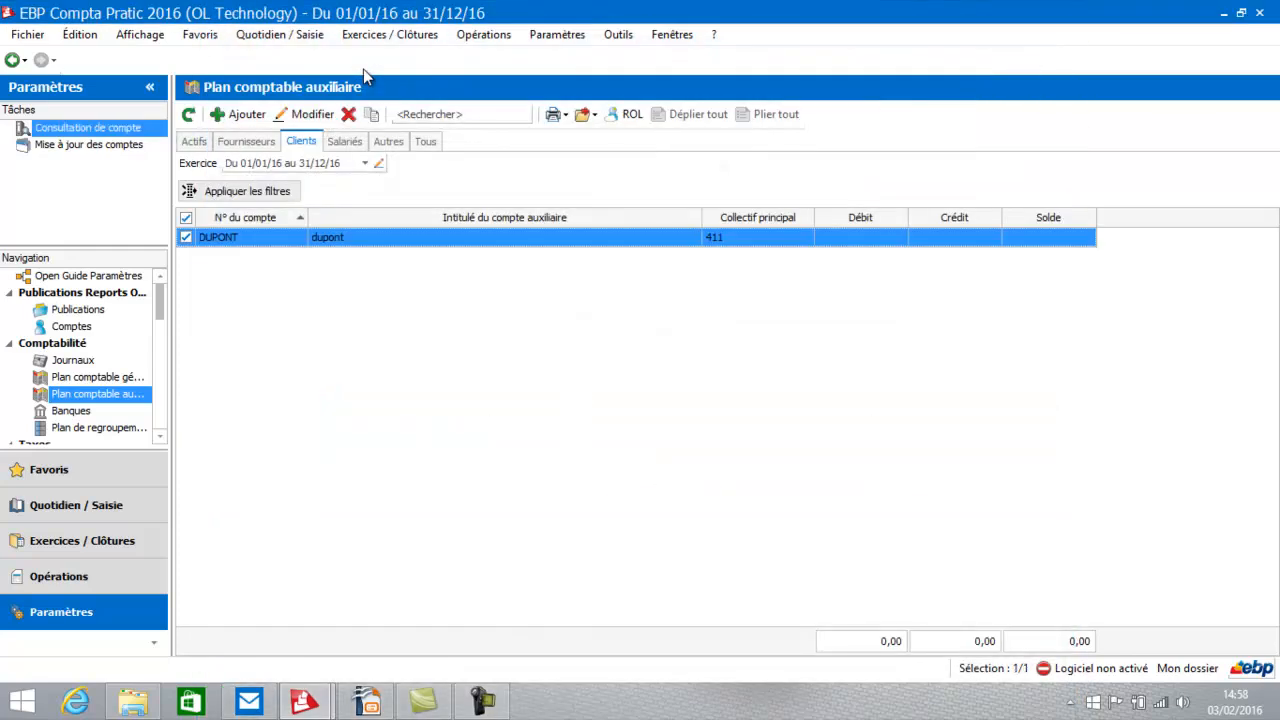
Create a new employee auxiliary account, entering the employee's surname as both account number and title.
click(345, 142)
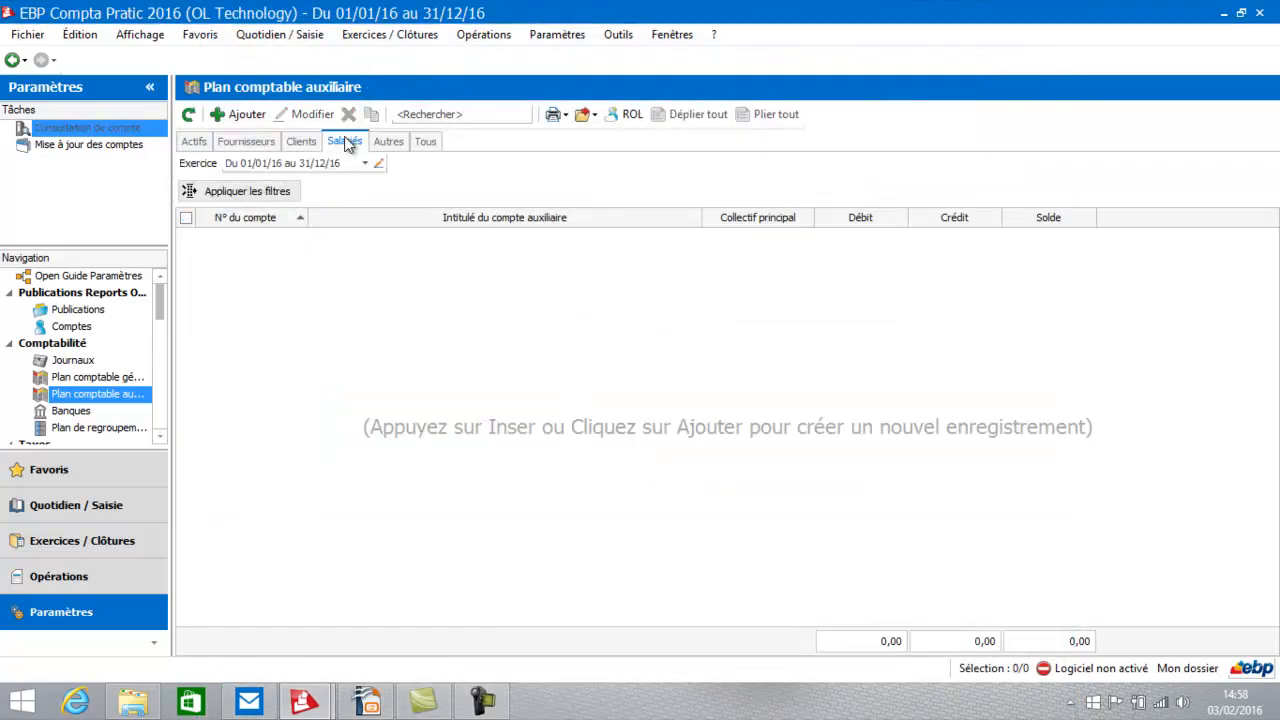
click(246, 116)
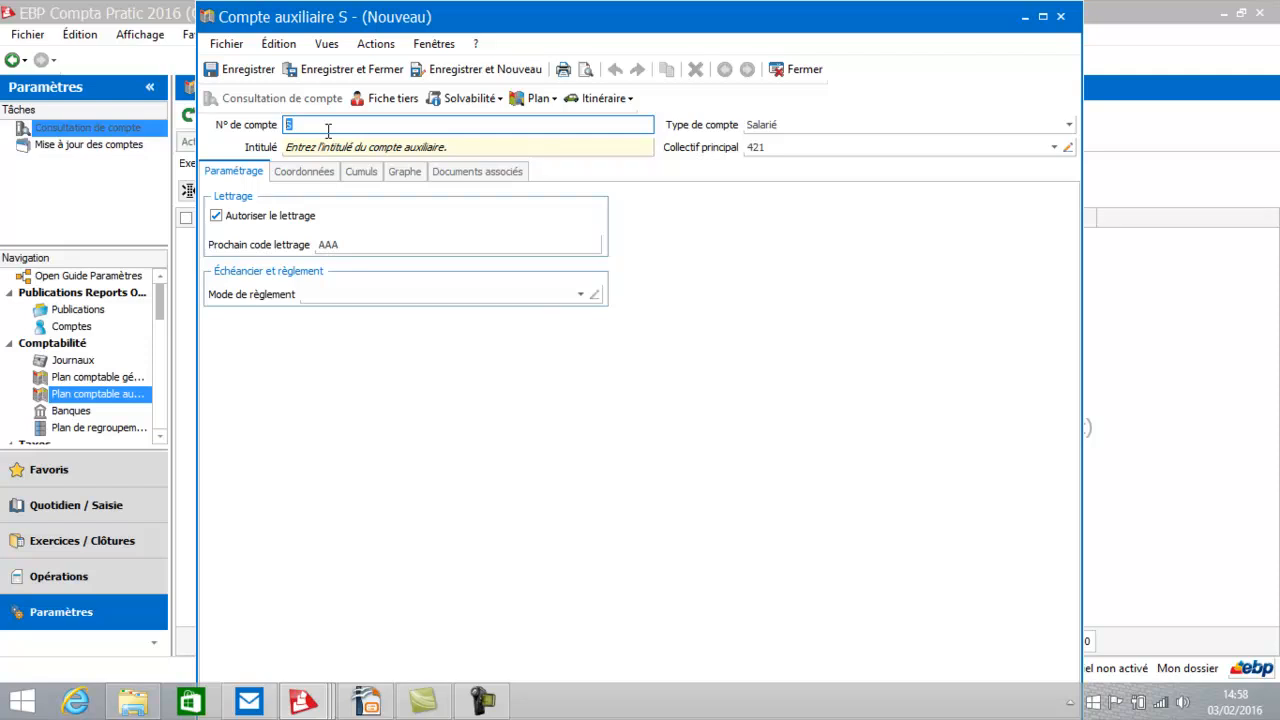
text(DURAND)
click(775, 125)
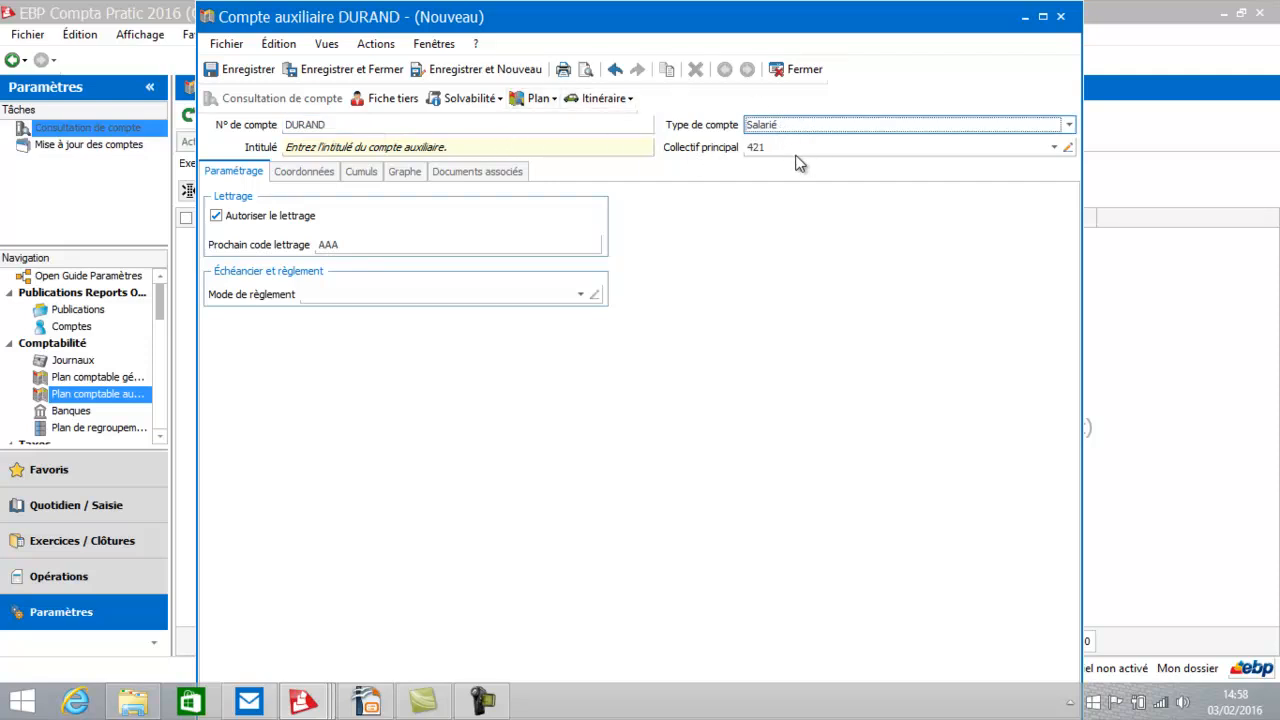
click(521, 144)
text(Durand)
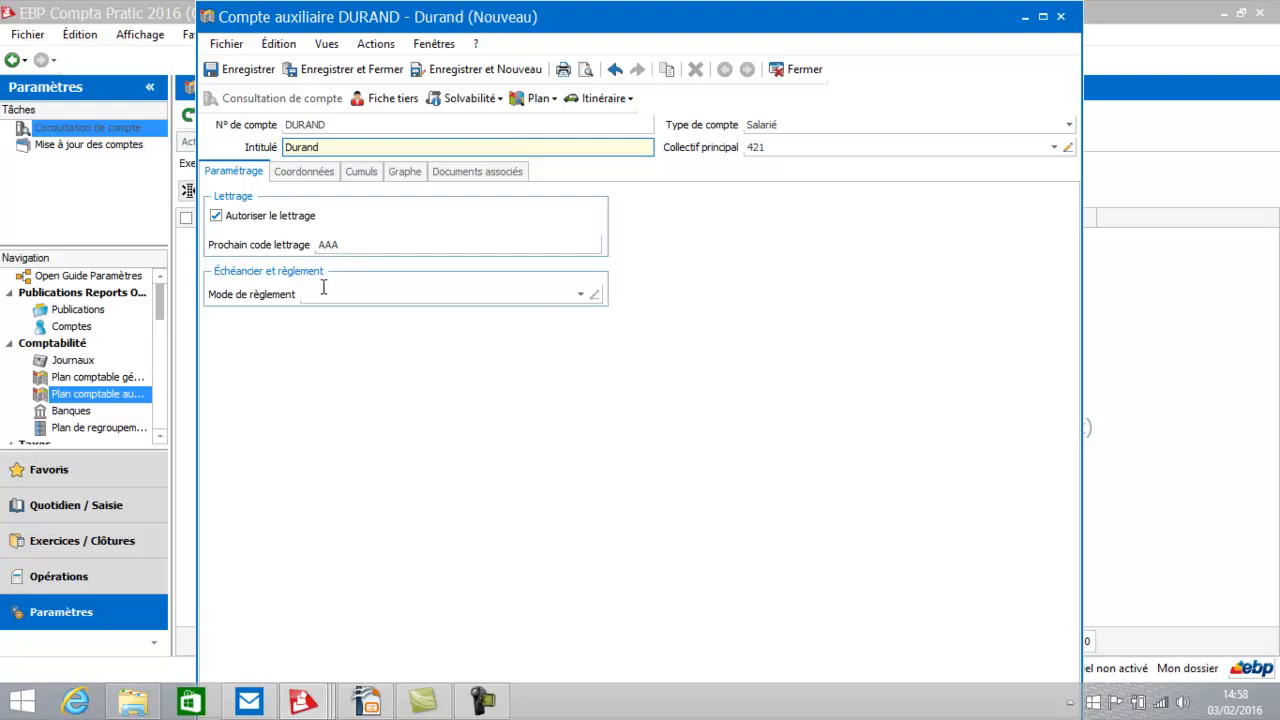
key(Tab)
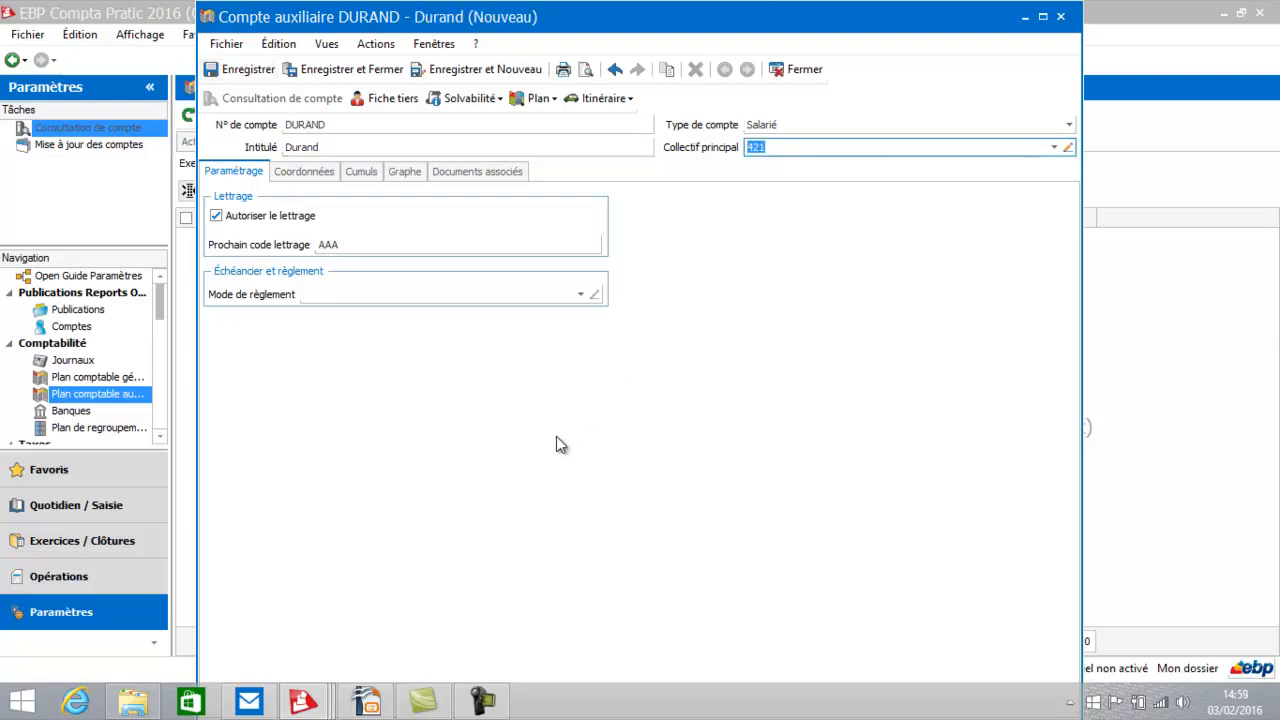
Set the employee's payment mode to "Virement", then save and close the account.
click(581, 295)
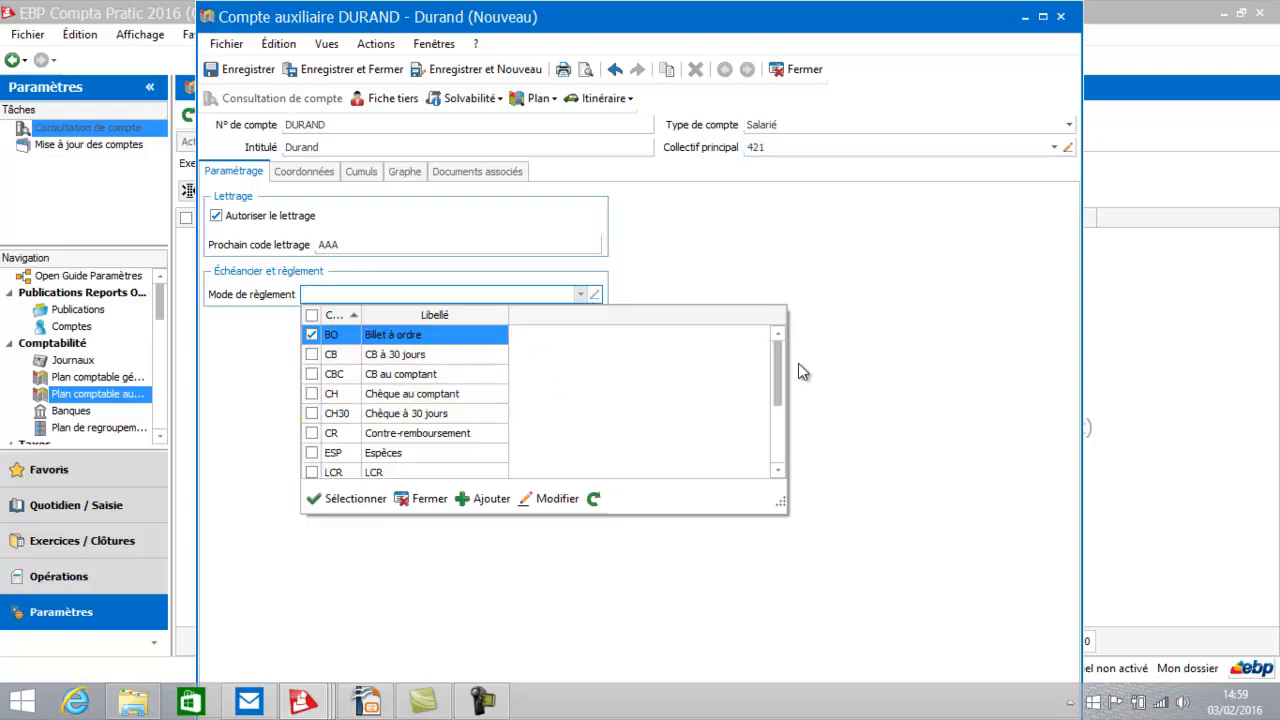
drag(782, 370, 782, 422)
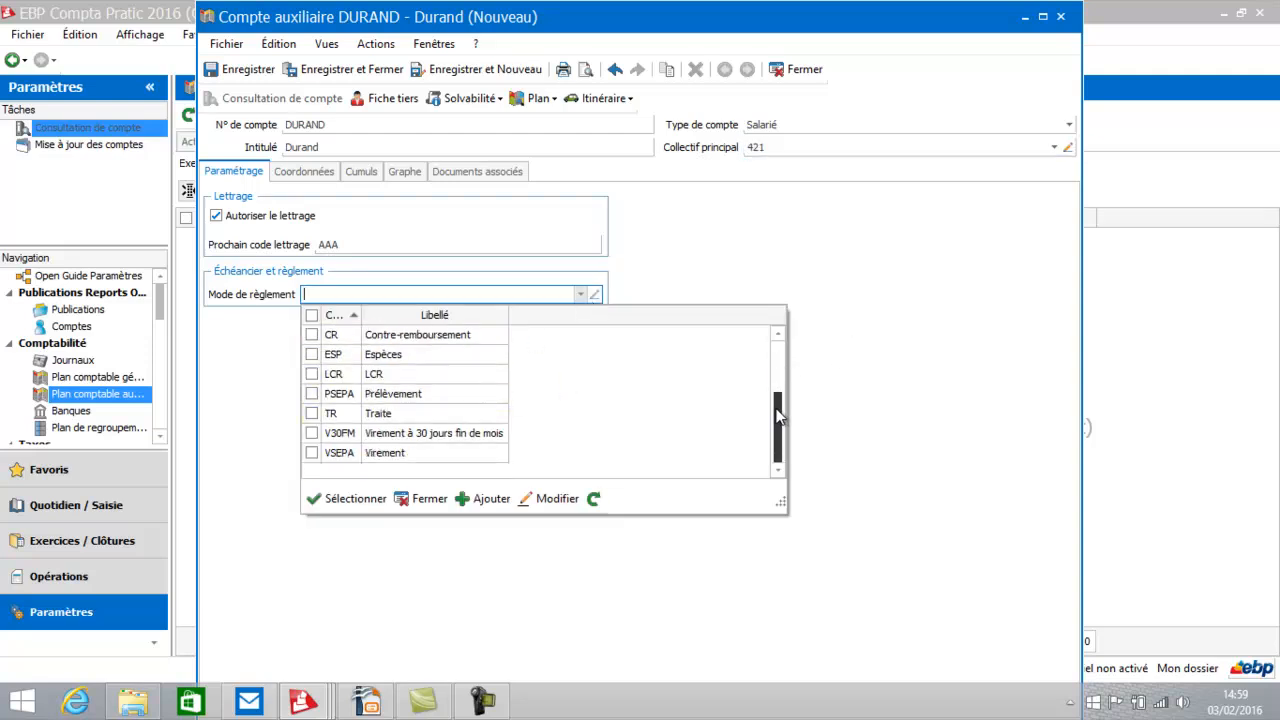
double_click(423, 450)
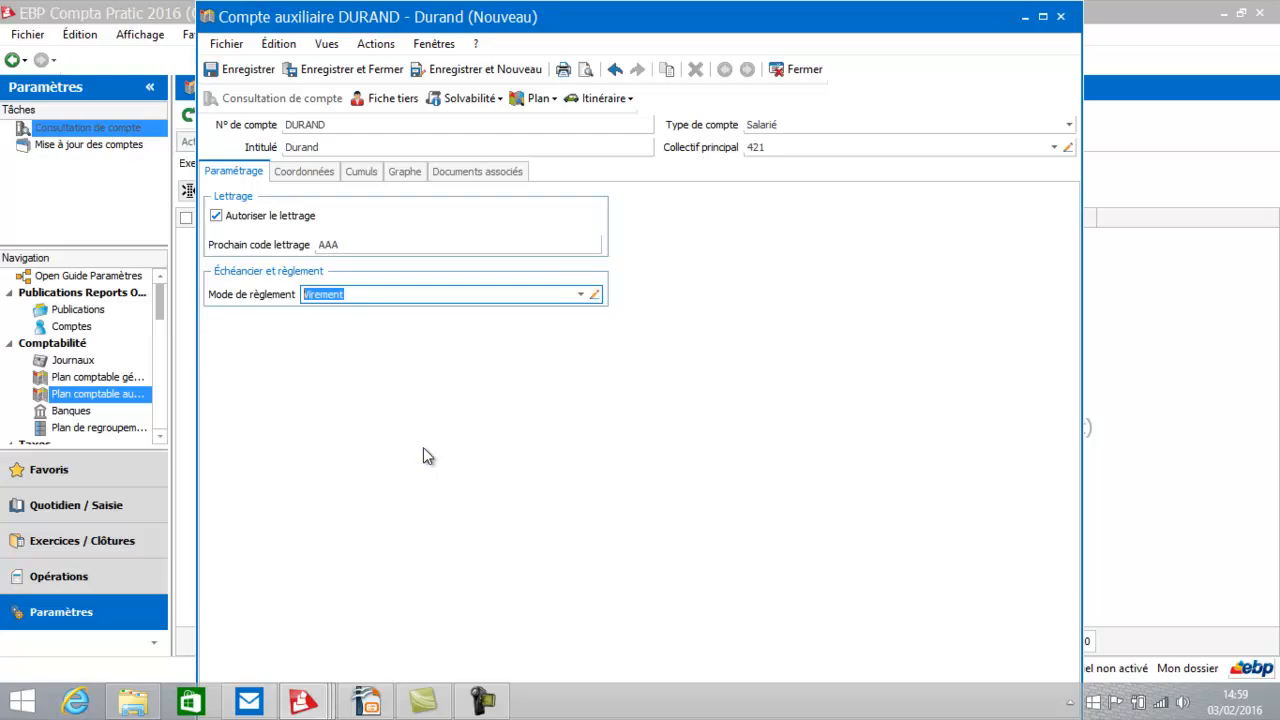
click(378, 70)
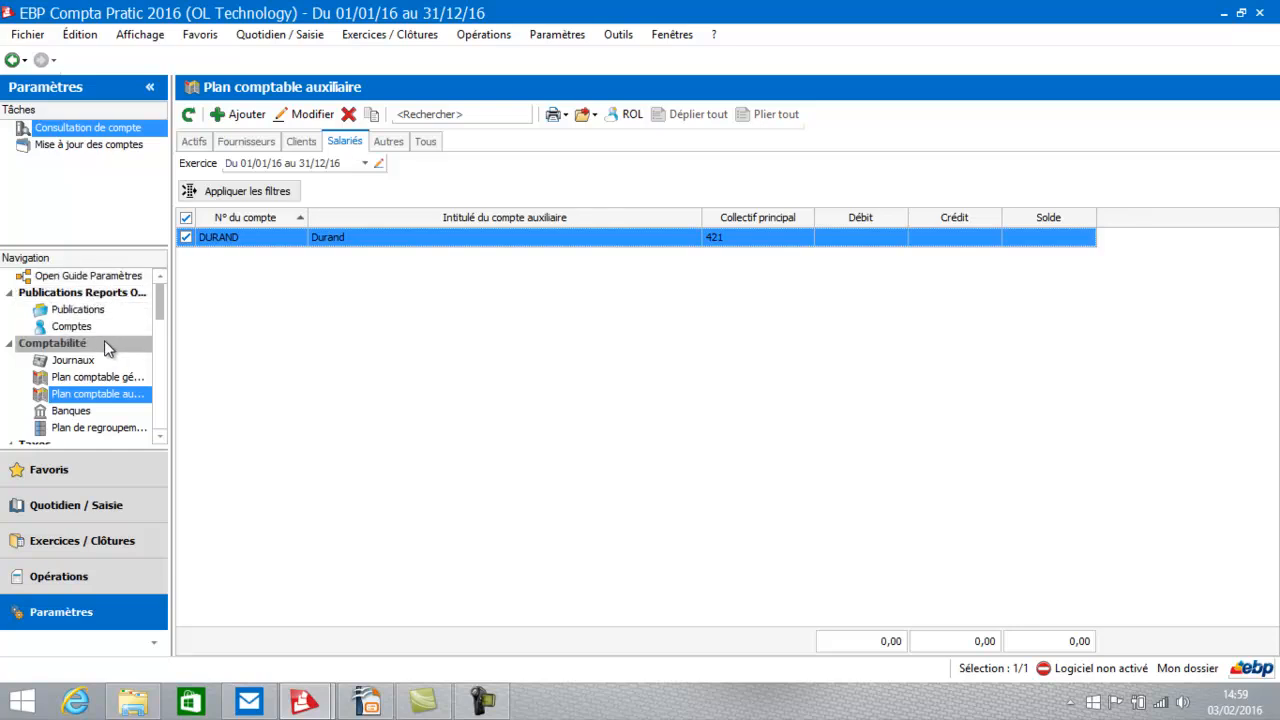
View the settings of expense account 601 in the general chart of accounts, then close the account.
click(92, 377)
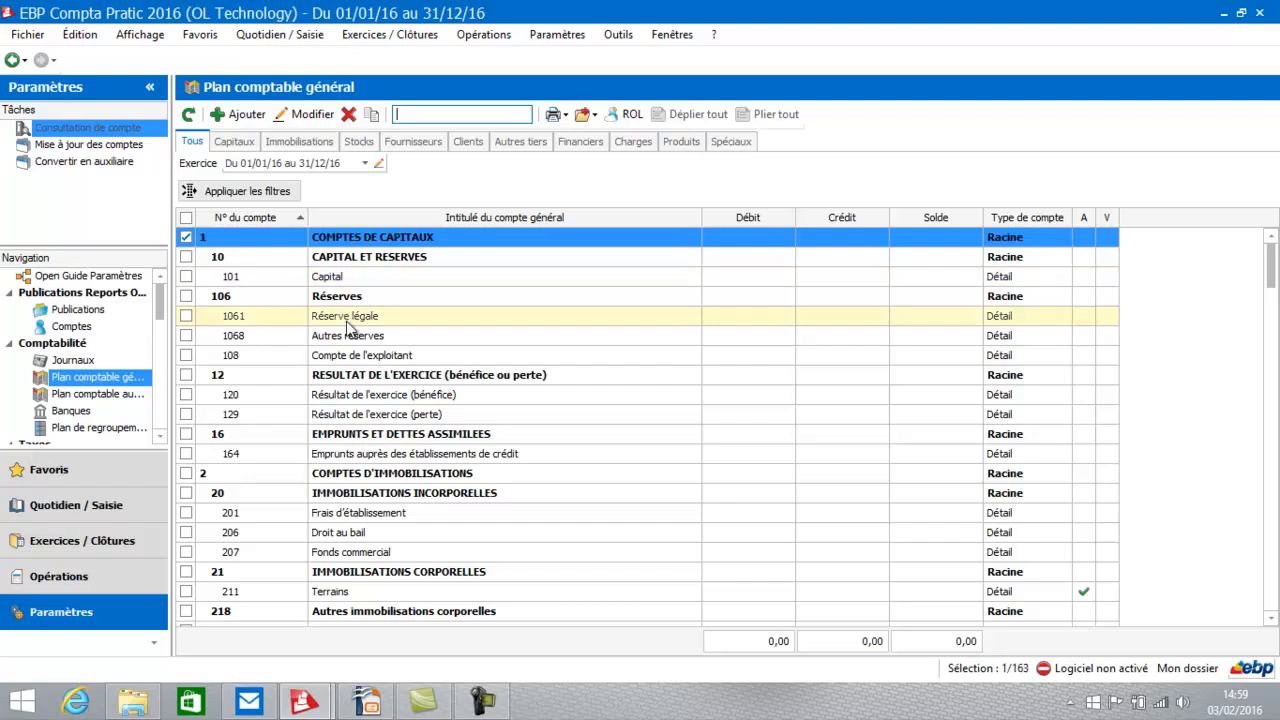
click(634, 142)
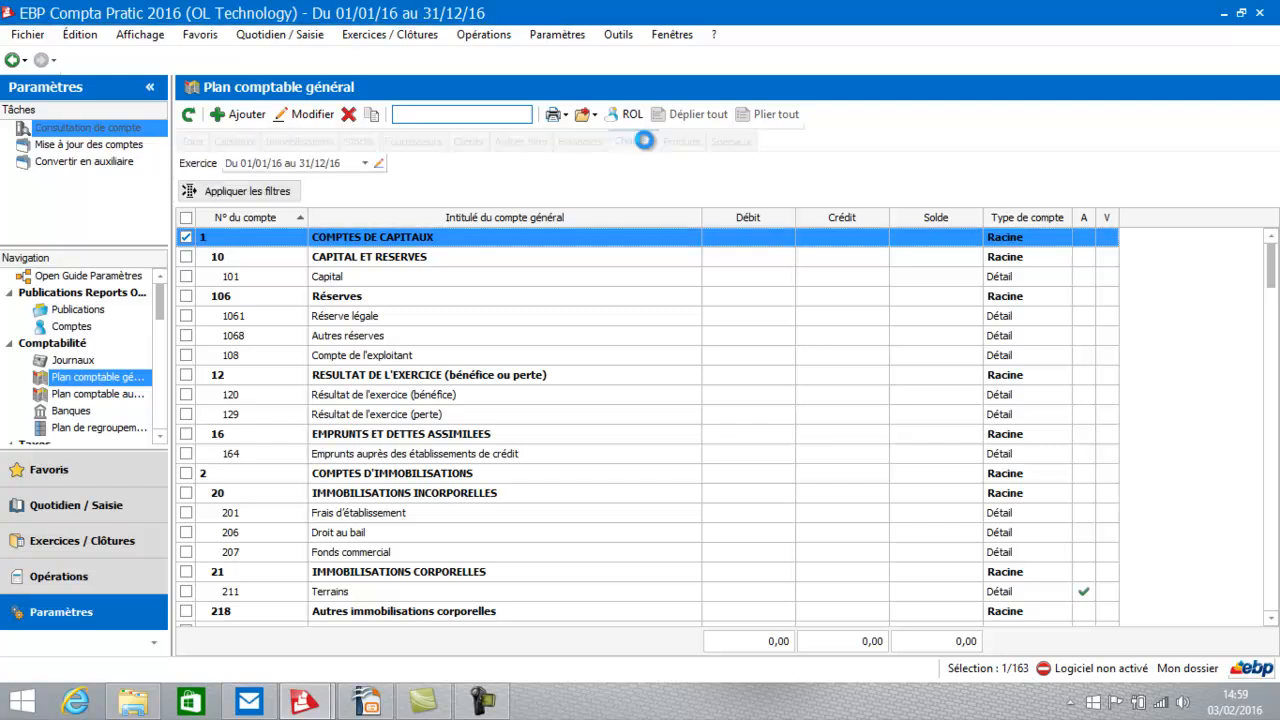
double_click(493, 284)
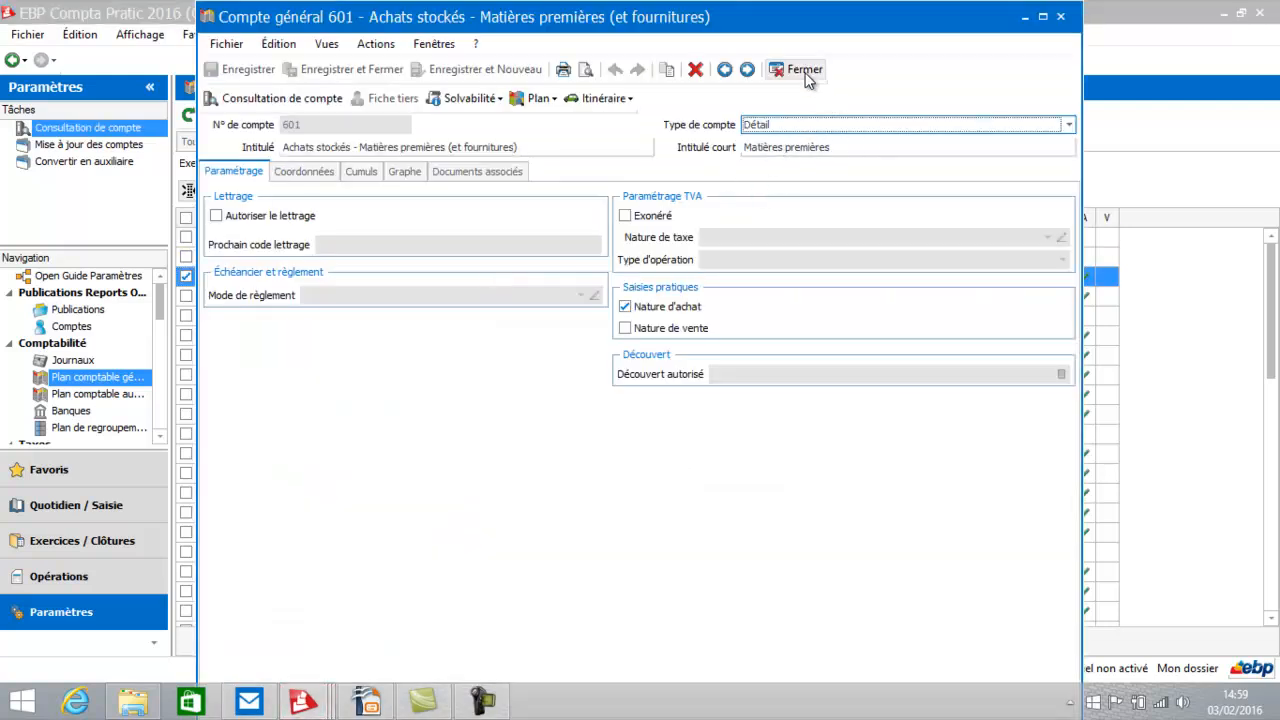
click(806, 74)
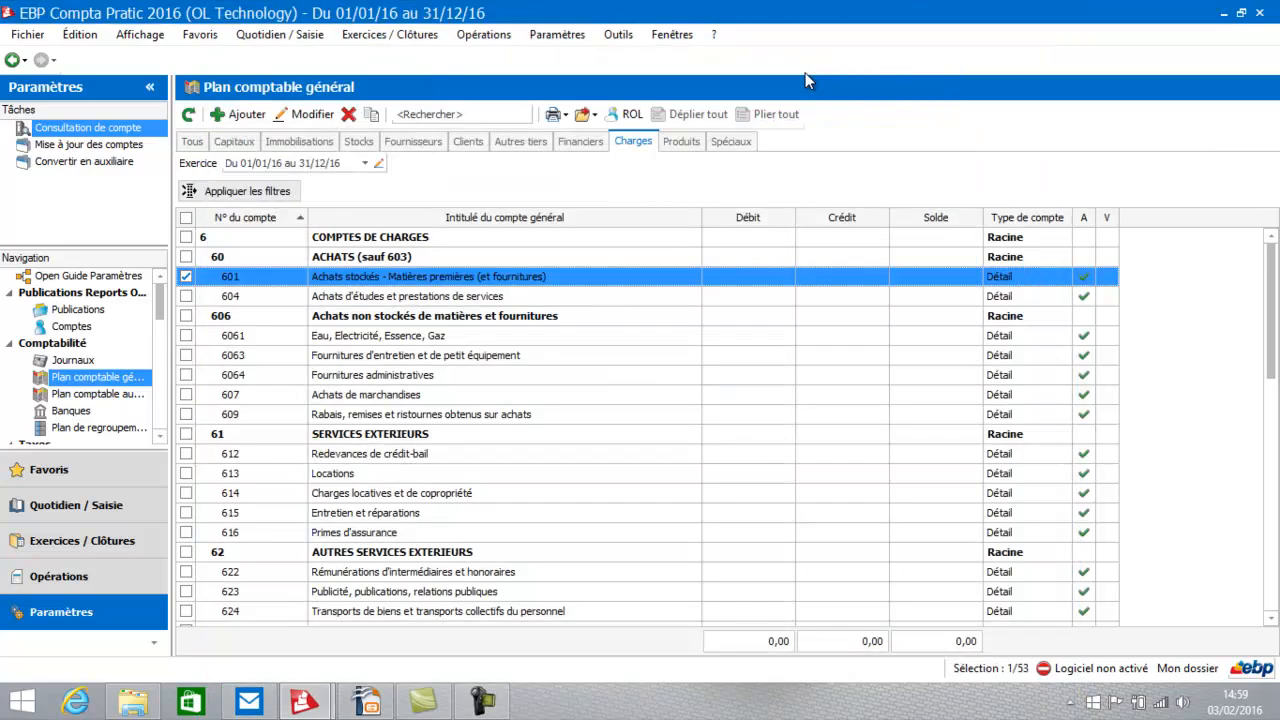